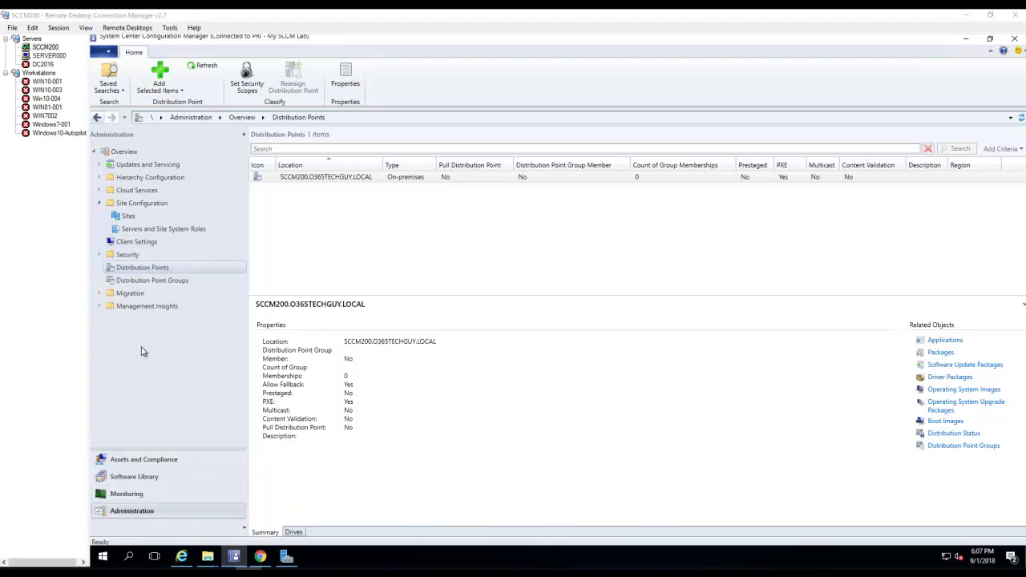
# Step: Start adding site system roles to the PRI - My SCCM Lab site from the site configuration's Sites list
pyautogui.click(130, 218)
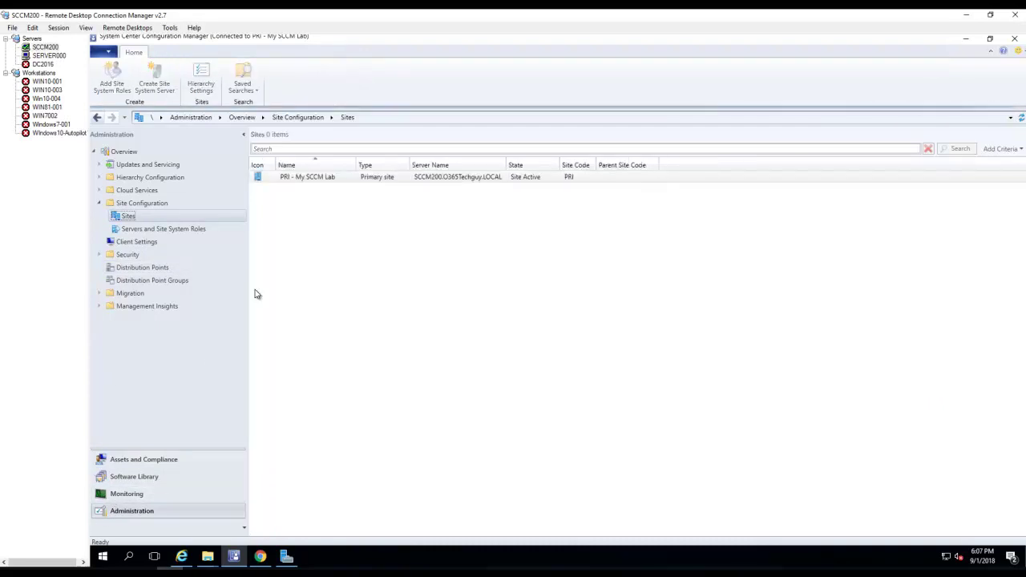
pyautogui.click(308, 177)
pyautogui.rightClick(320, 178)
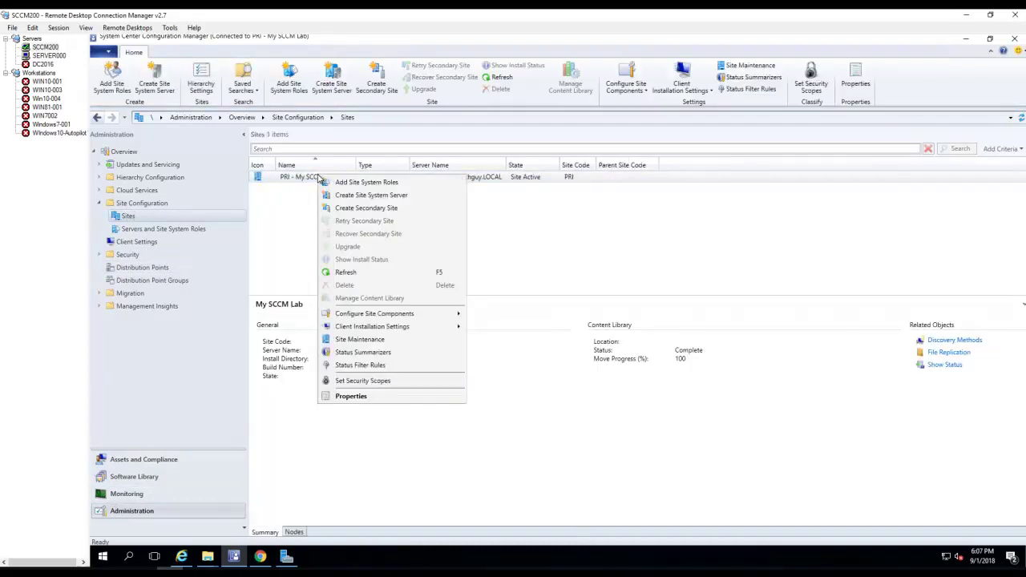
pyautogui.click(356, 186)
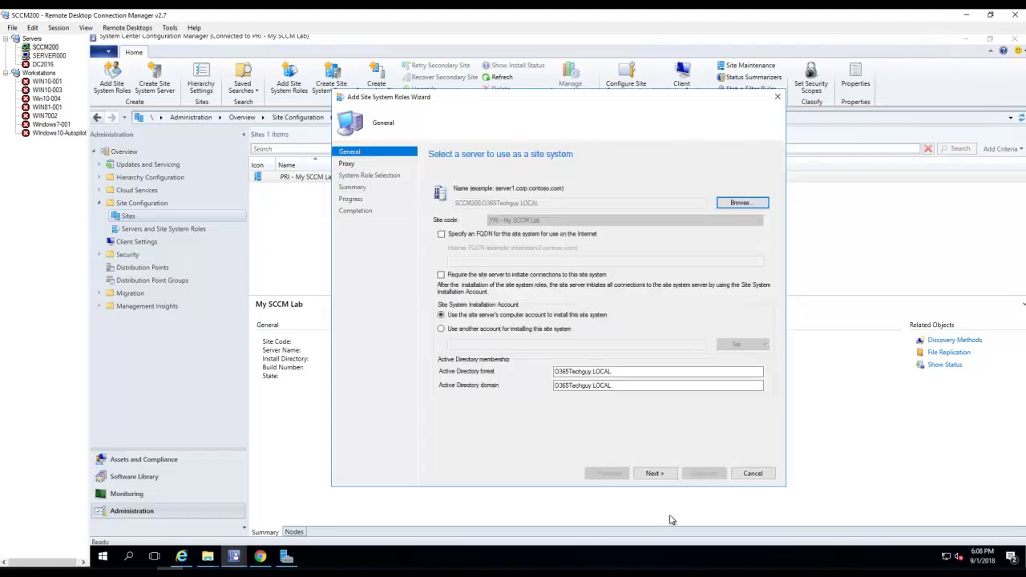
# Step: Keep the general and proxy settings and choose State migration point as the role for the server
pyautogui.click(654, 474)
pyautogui.click(654, 475)
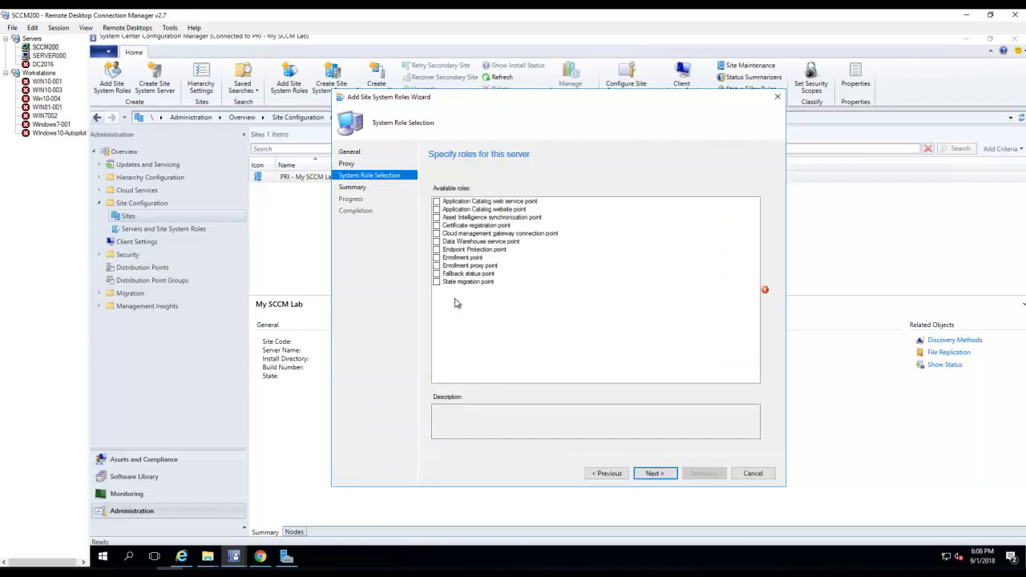
pyautogui.click(437, 282)
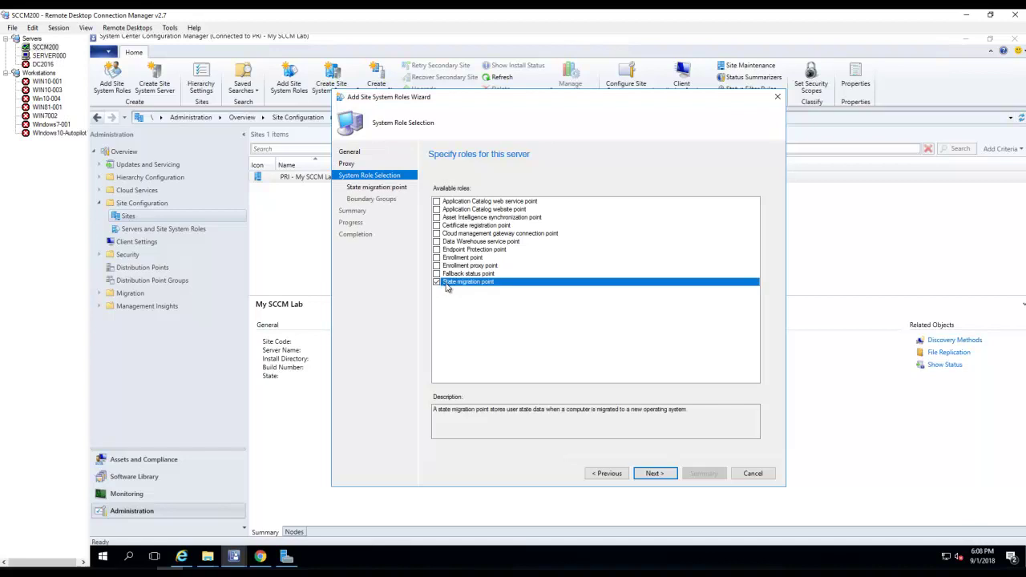
pyautogui.click(654, 477)
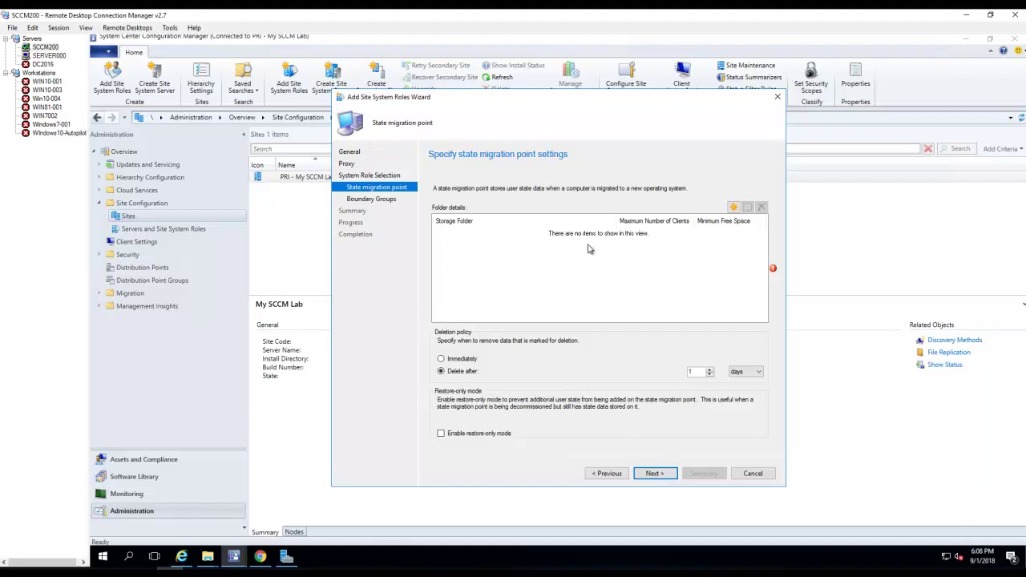
# Step: Check the SCCM (E:) drive in File Explorer and add storage folder E:\USMT_Data with 100 maximum clients and 100 MB minimum free space
pyautogui.click(734, 208)
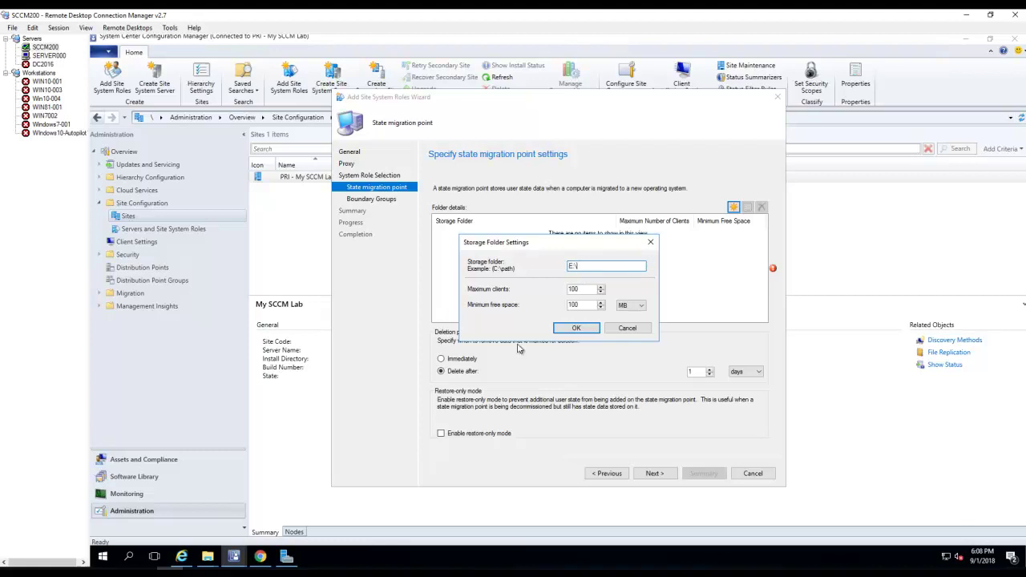
pyautogui.click(208, 556)
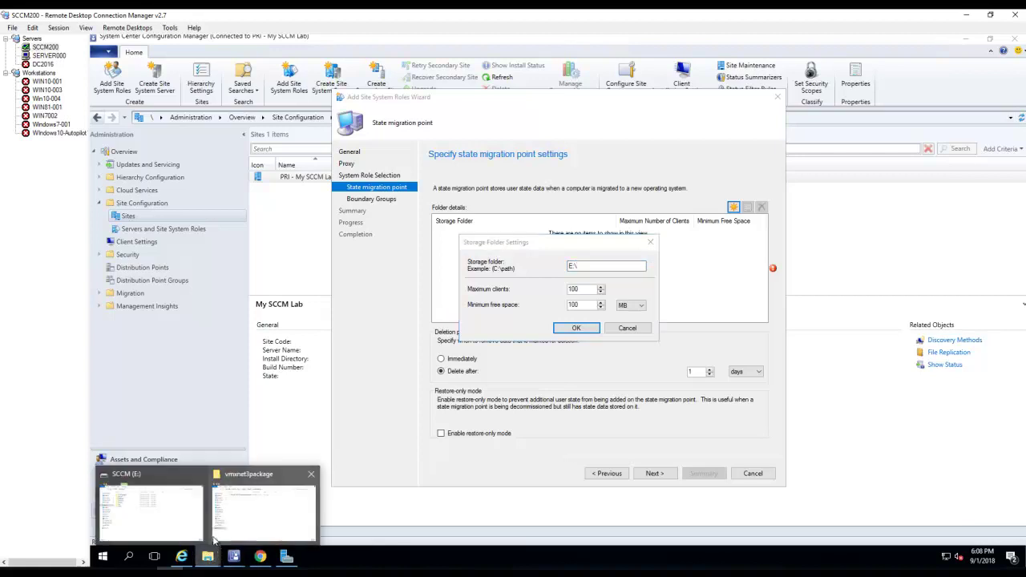
pyautogui.click(151, 507)
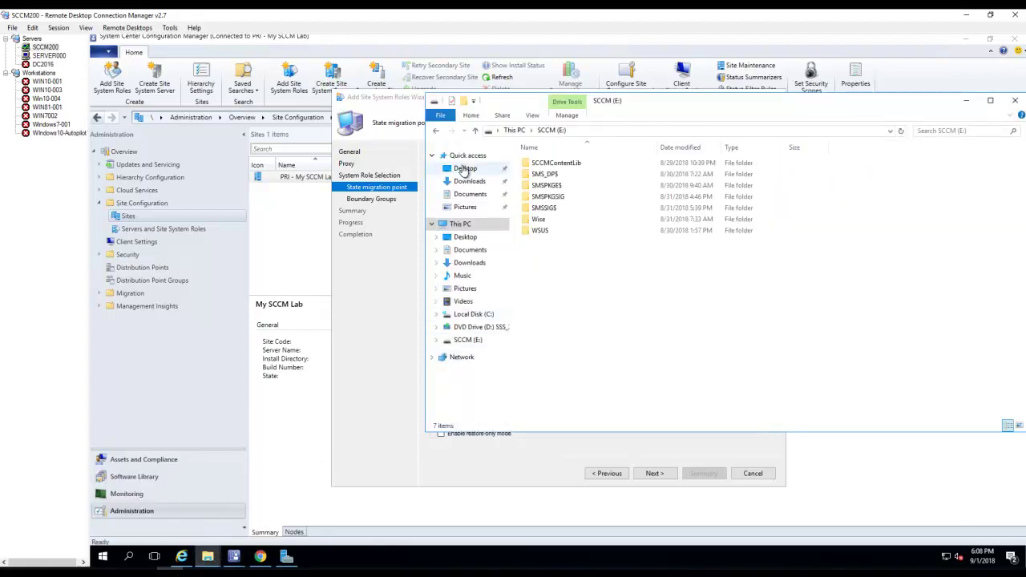
pyautogui.click(460, 224)
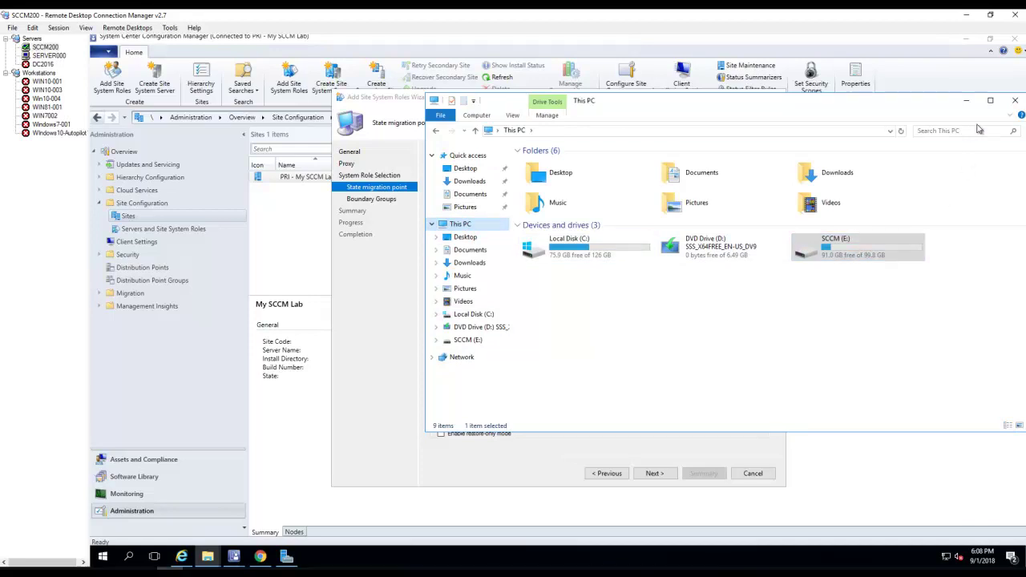
pyautogui.click(966, 101)
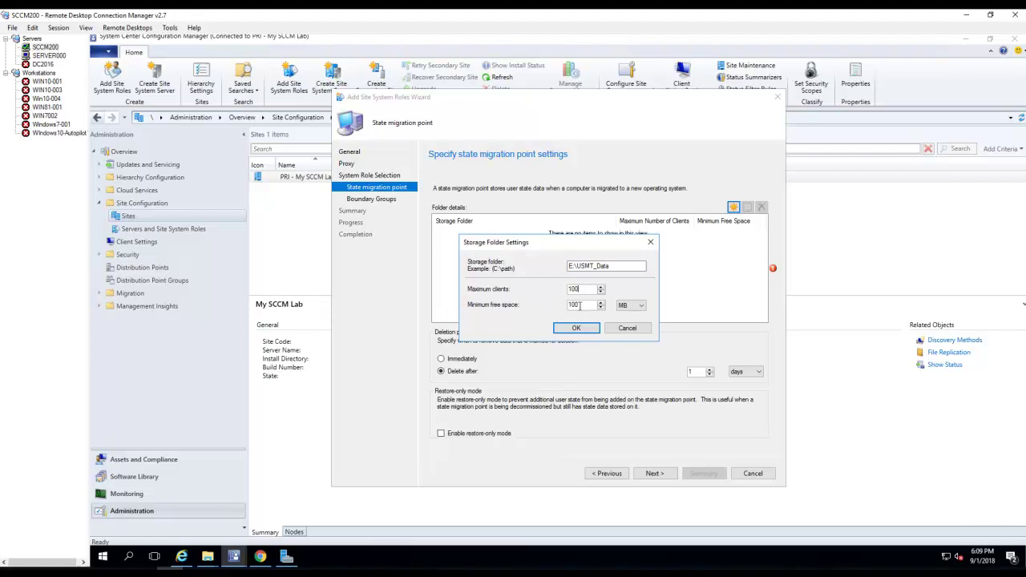
pyautogui.click(583, 329)
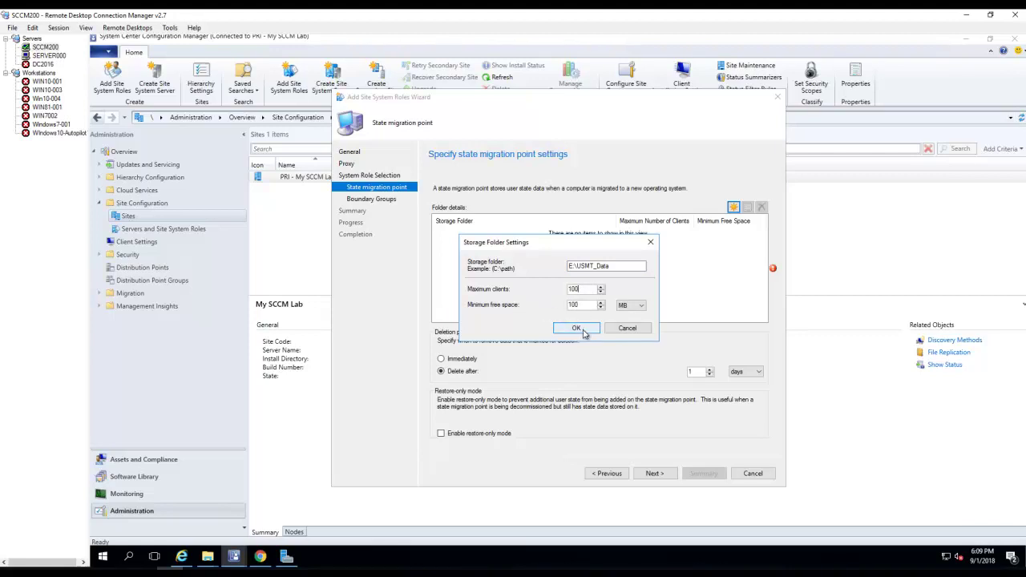
pyautogui.click(580, 330)
pyautogui.click(581, 330)
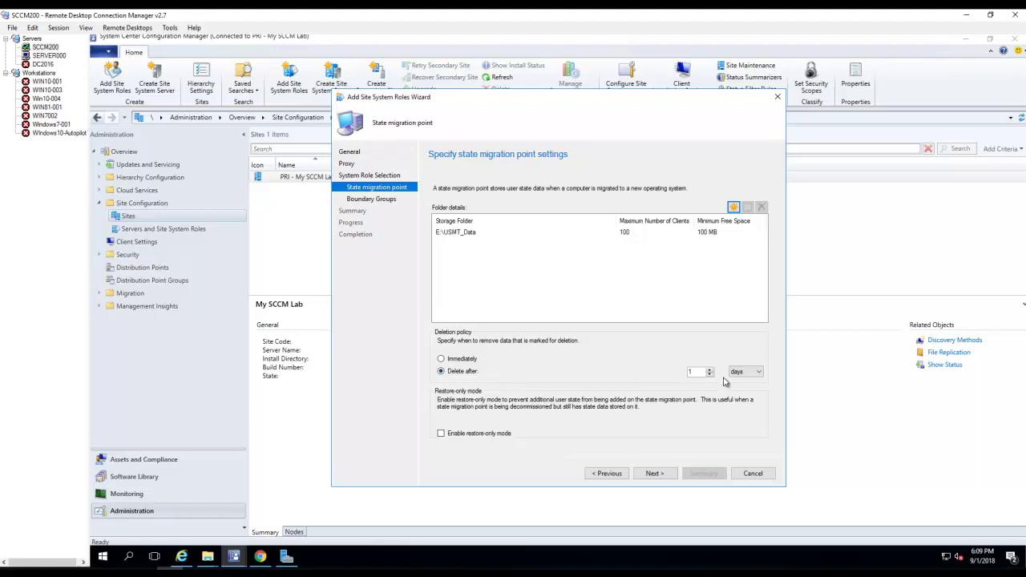
# Step: Set how long data marked for deletion is kept in the deletion policy and proceed to the boundary groups
pyautogui.click(742, 372)
pyautogui.click(698, 374)
pyautogui.click(709, 371)
pyautogui.click(654, 475)
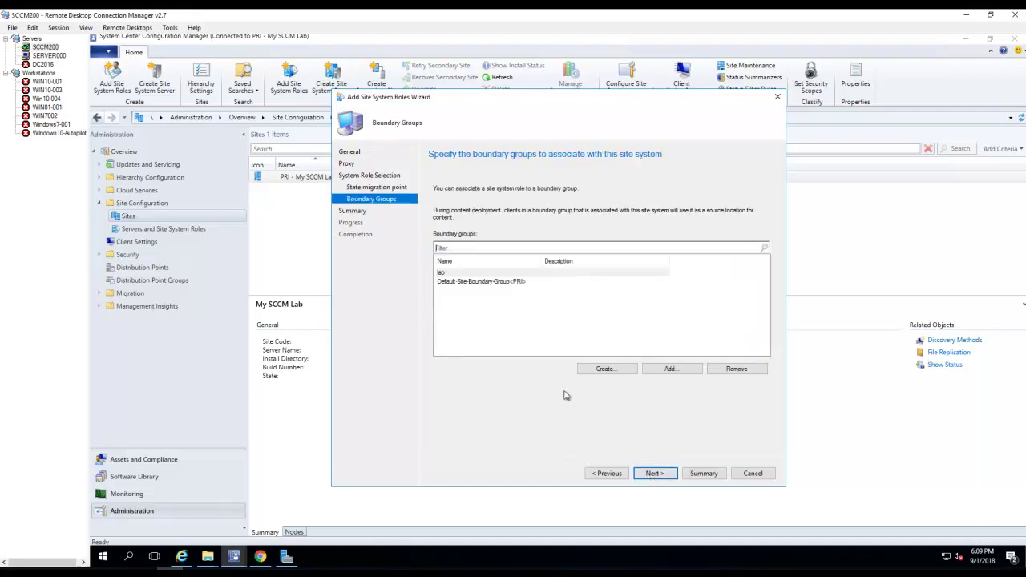
pyautogui.click(480, 273)
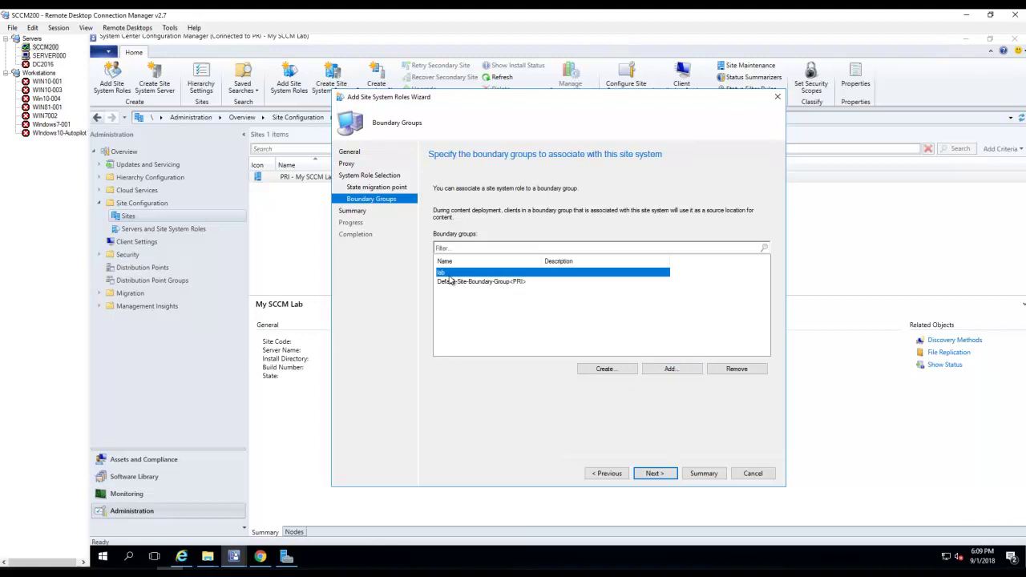
pyautogui.click(670, 371)
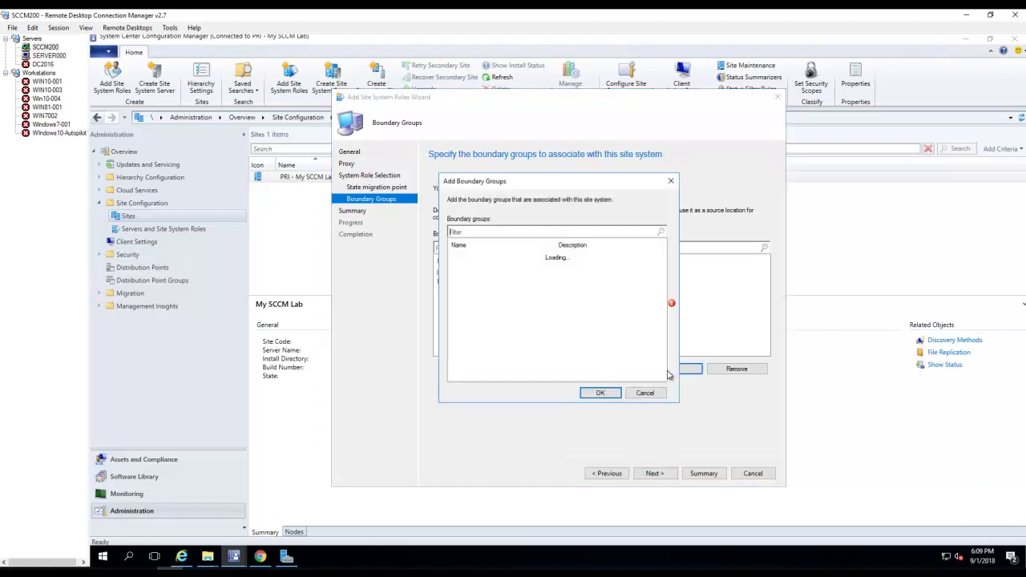
pyautogui.click(645, 393)
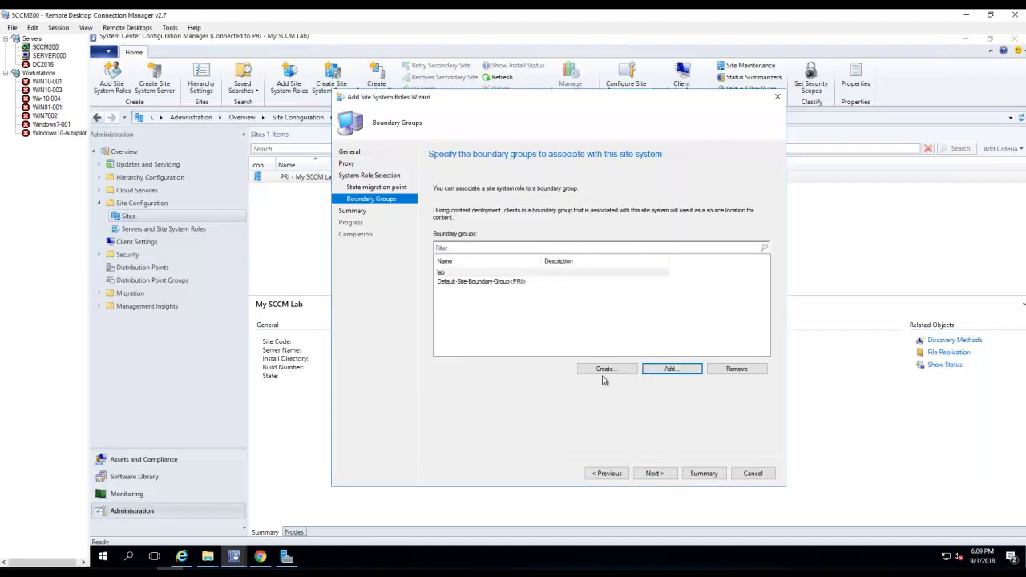
# Step: Keep the lab and Default-Site-Boundary-Group<PRI> boundary groups, apply the role settings and close the wizard
pyautogui.click(475, 274)
pyautogui.click(534, 282)
pyautogui.click(533, 273)
pyautogui.click(655, 474)
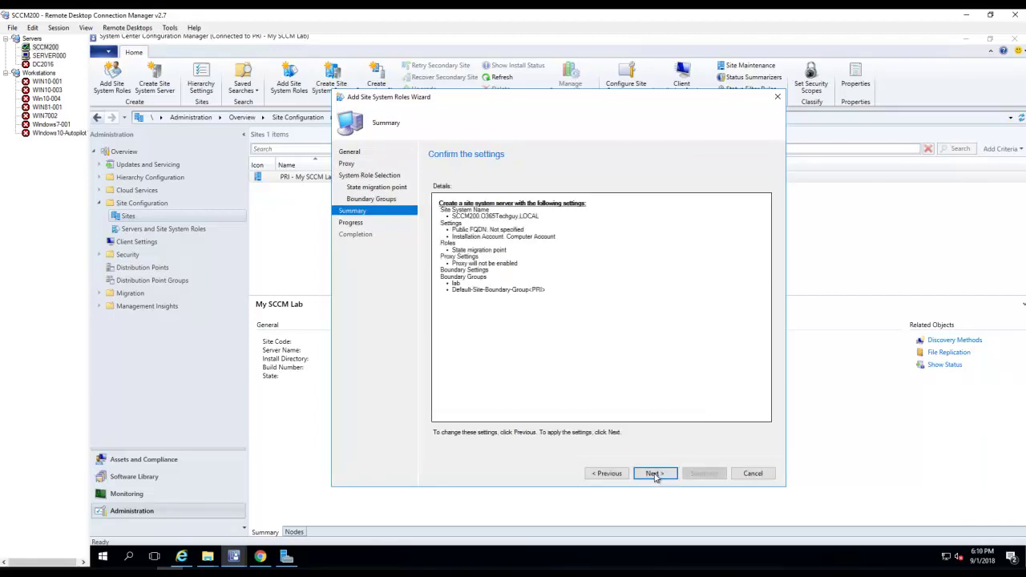
pyautogui.click(656, 478)
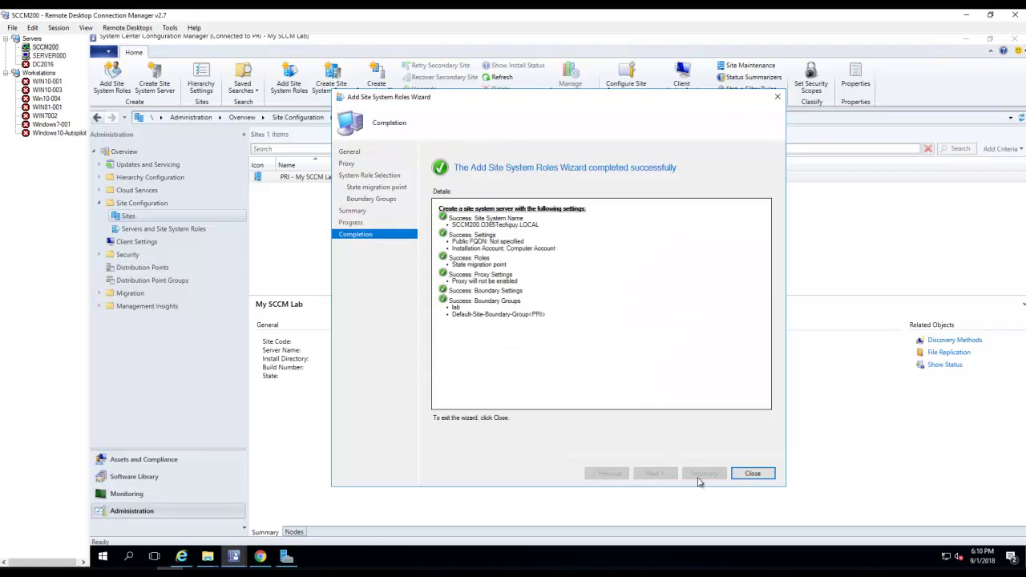
pyautogui.click(748, 474)
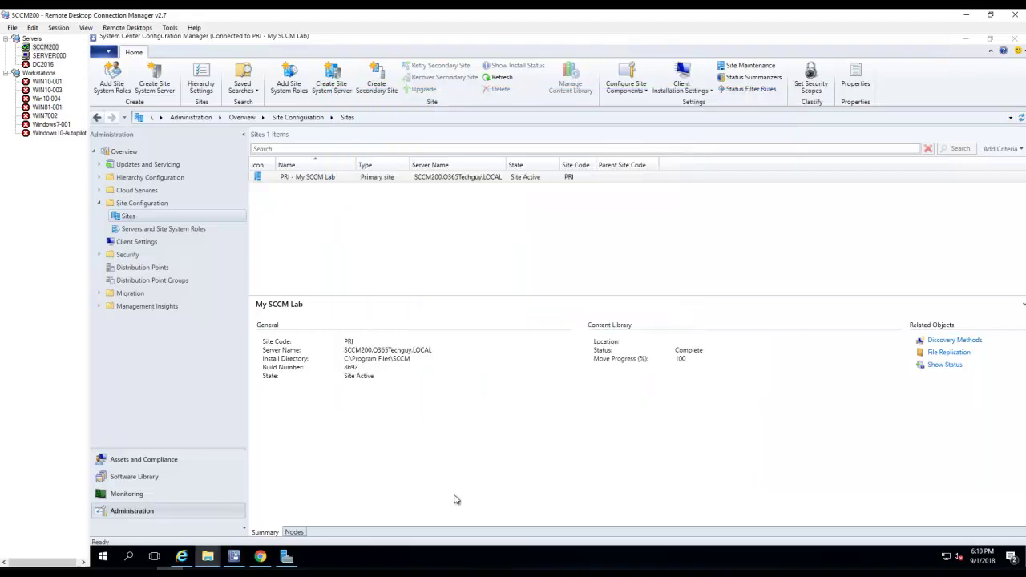
# Step: Open the Component Status list under System Status in the Monitoring workspace
pyautogui.click(128, 494)
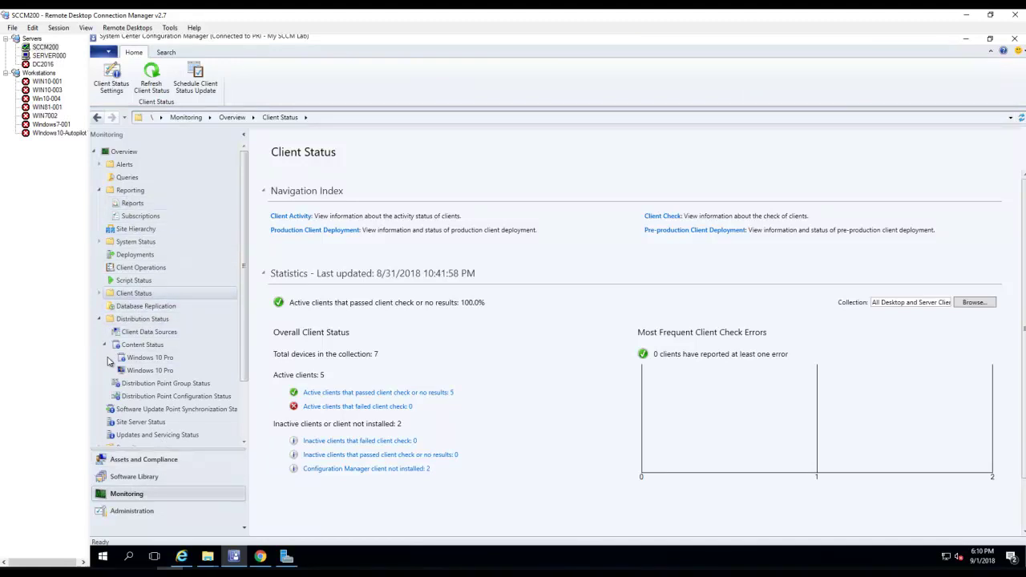
pyautogui.click(100, 320)
pyautogui.click(133, 242)
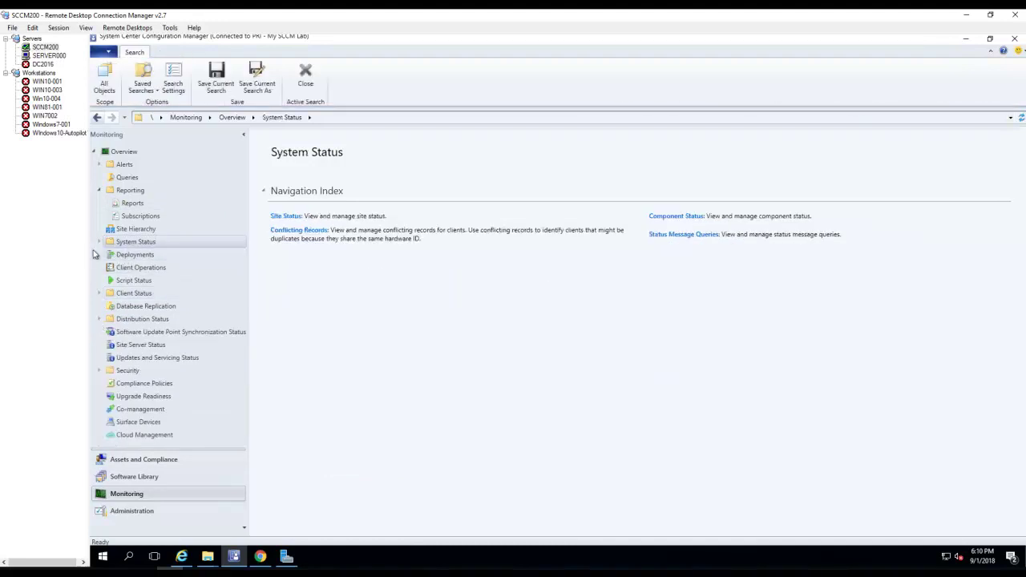
pyautogui.click(98, 242)
pyautogui.click(157, 268)
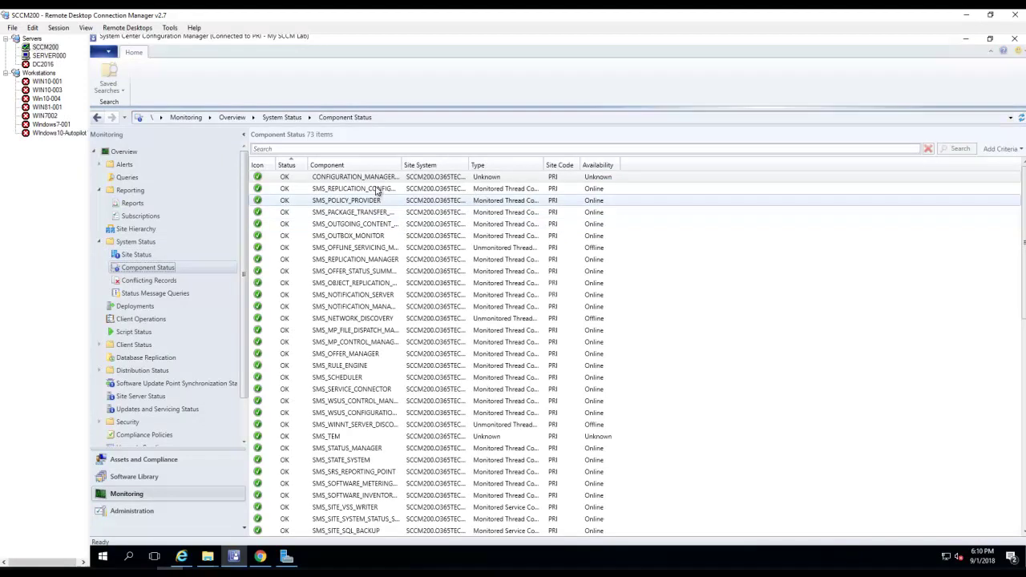
# Step: Look through the list of component statuses and widen the Component column to show the full names
pyautogui.click(369, 177)
pyautogui.scroll(-2, 419, 205)
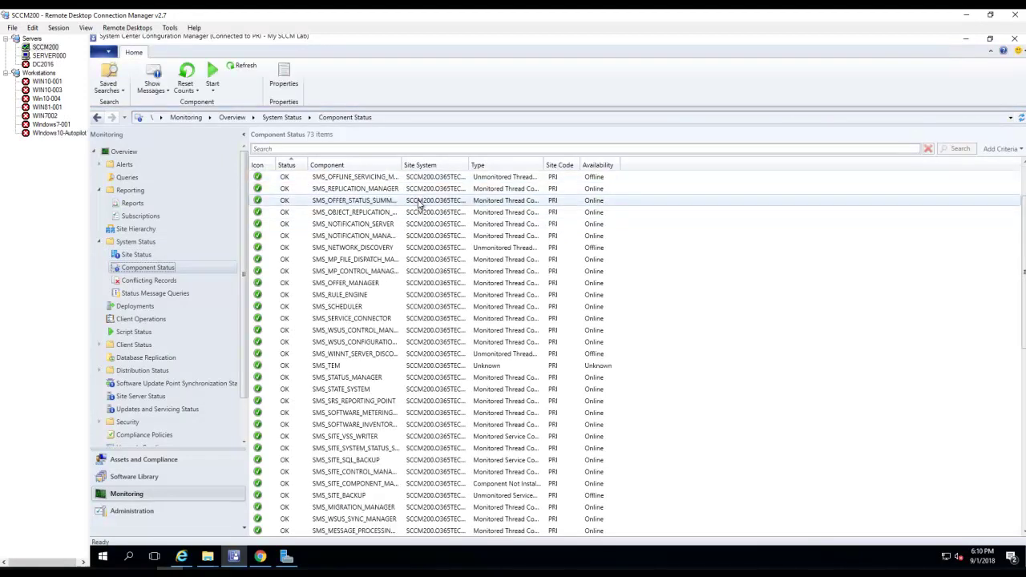
pyautogui.scroll(-4, 419, 205)
pyautogui.moveTo(400, 159); pyautogui.dragTo(479, 159)
pyautogui.scroll(-6, 408, 282)
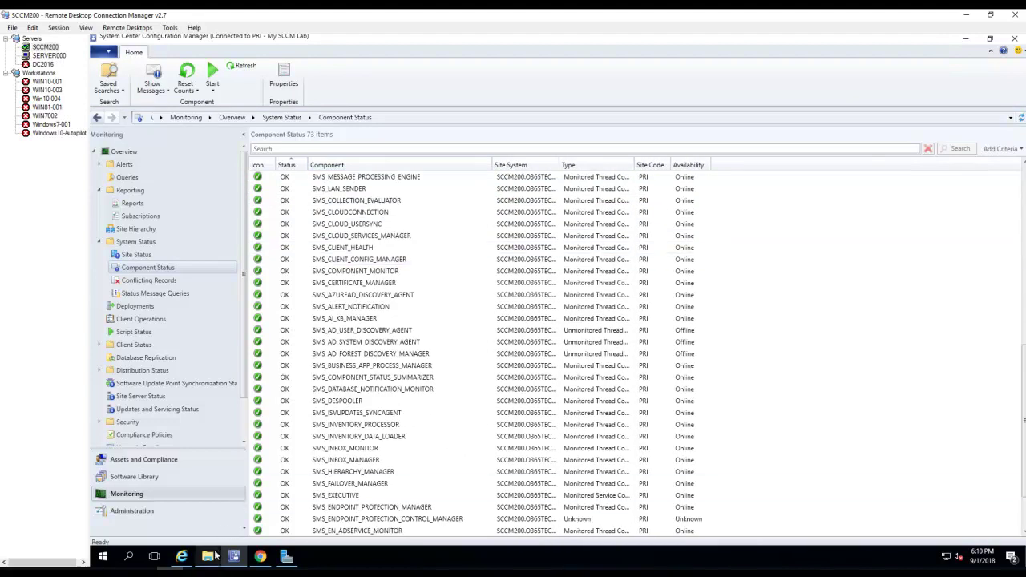
# Step: Switch to File Explorer and open the folder C:\Program Files\SCCM\Logs
pyautogui.moveTo(208, 556)
pyautogui.click(178, 525)
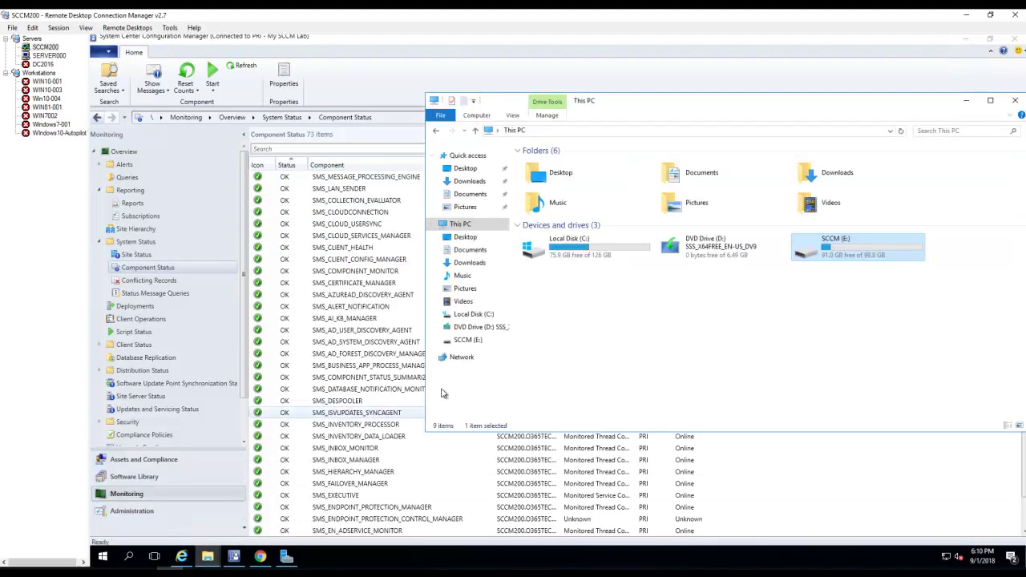
pyautogui.click(480, 315)
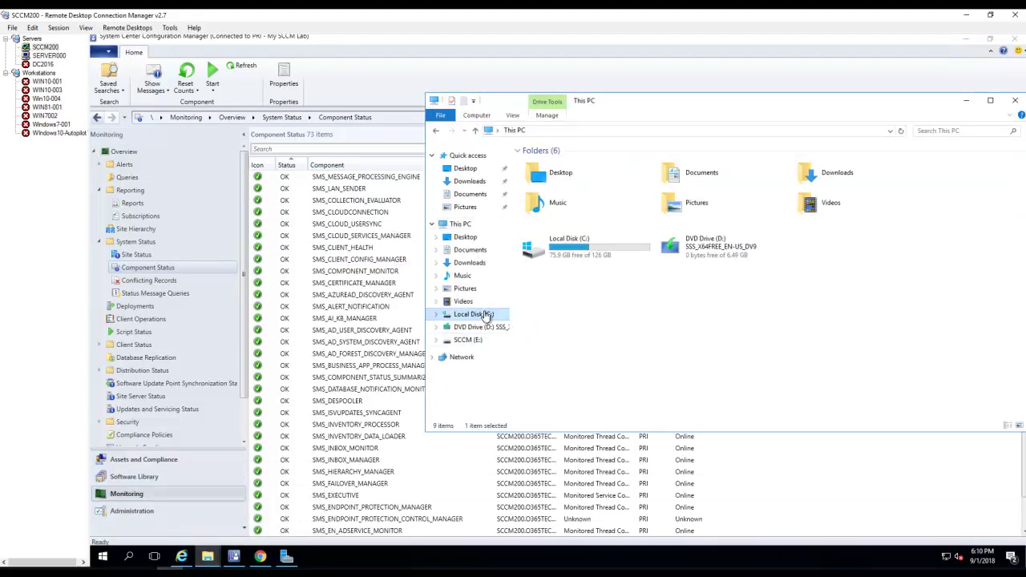
pyautogui.doubleClick(561, 197)
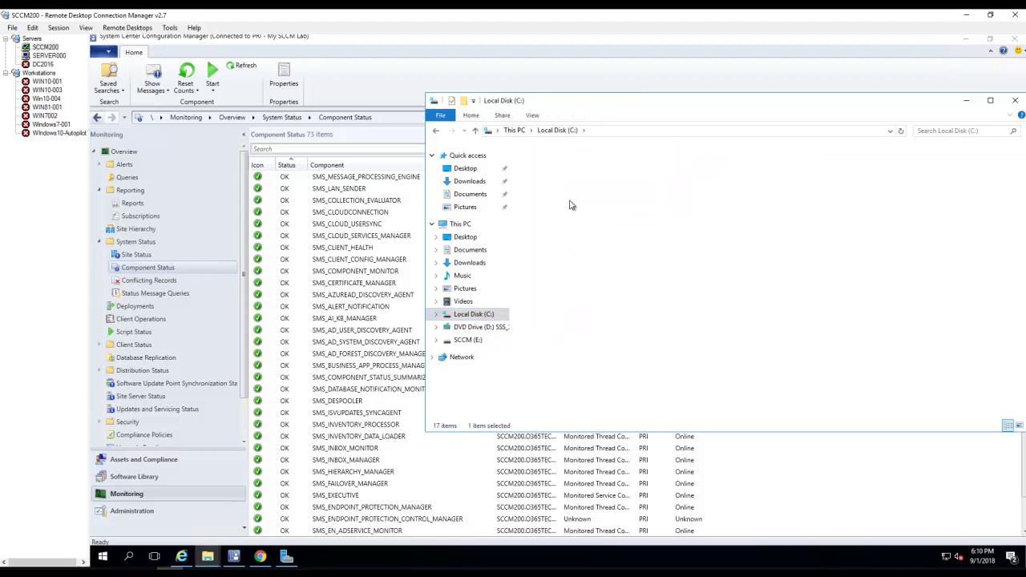
pyautogui.doubleClick(552, 299)
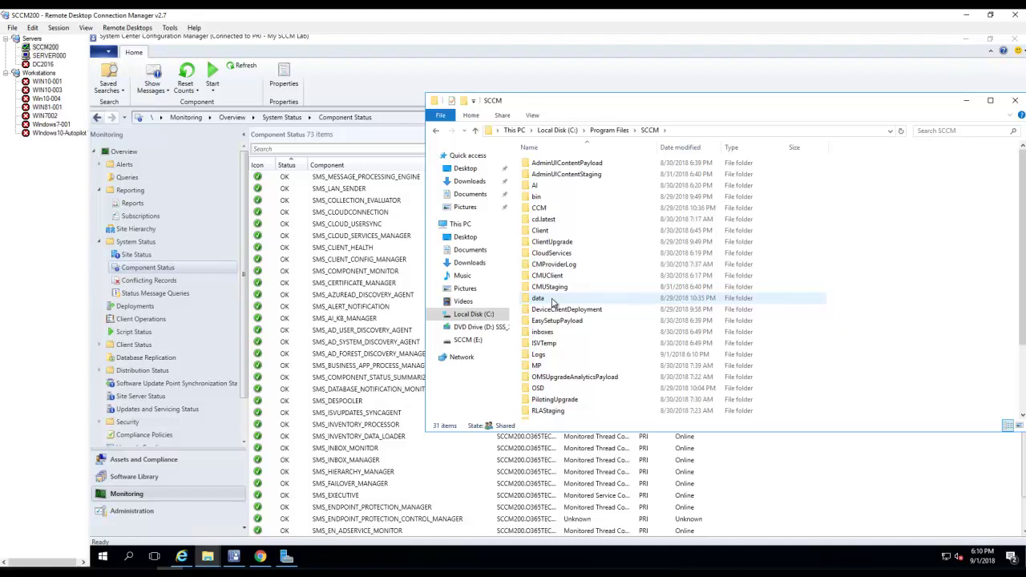
pyautogui.click(548, 356)
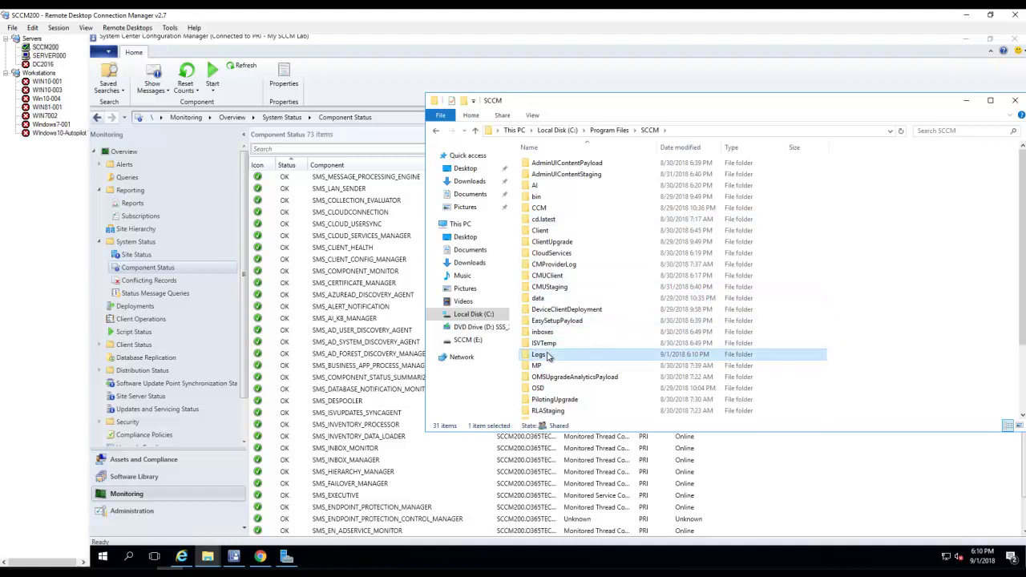
pyautogui.doubleClick(549, 356)
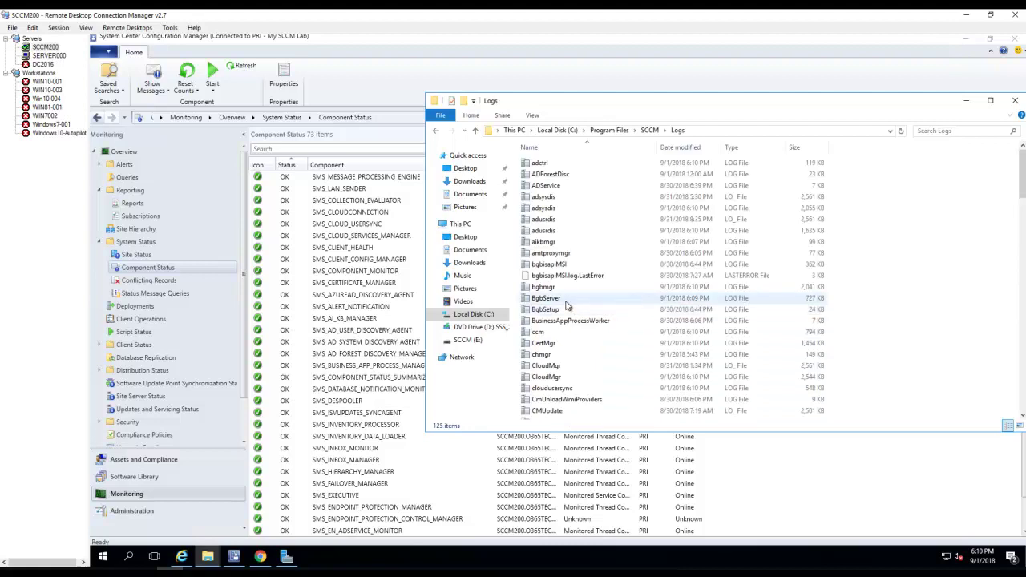
# Step: Sort the files in the Logs folder by modification date, newest first
pyautogui.click(633, 298)
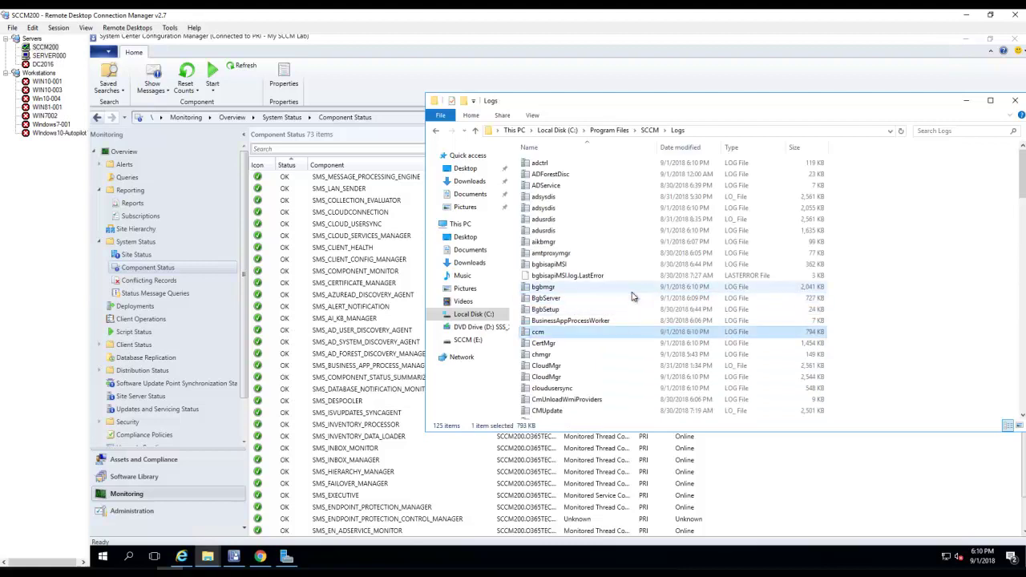
pyautogui.write('co')
pyautogui.scroll(10, 633, 297)
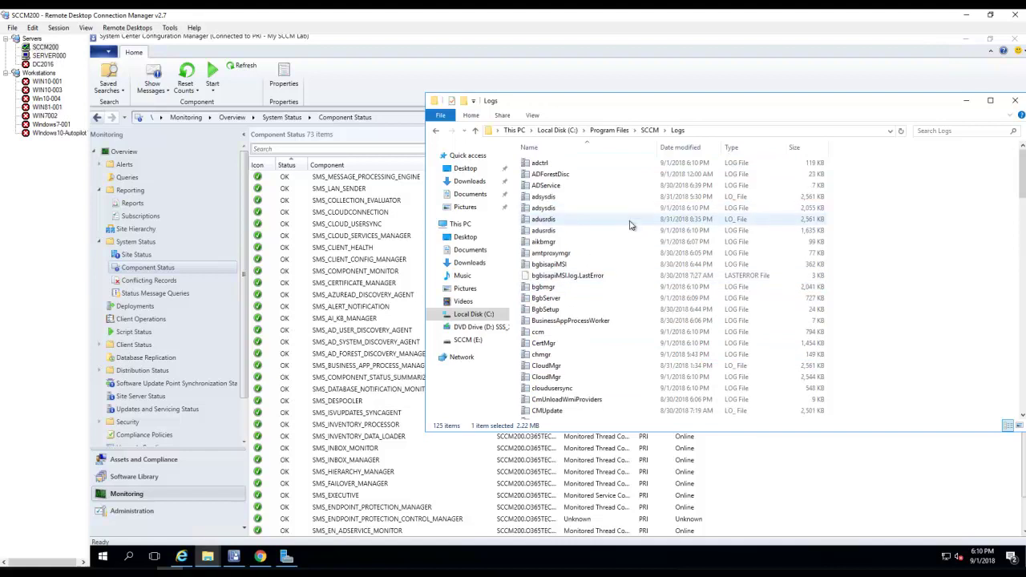
pyautogui.click(684, 148)
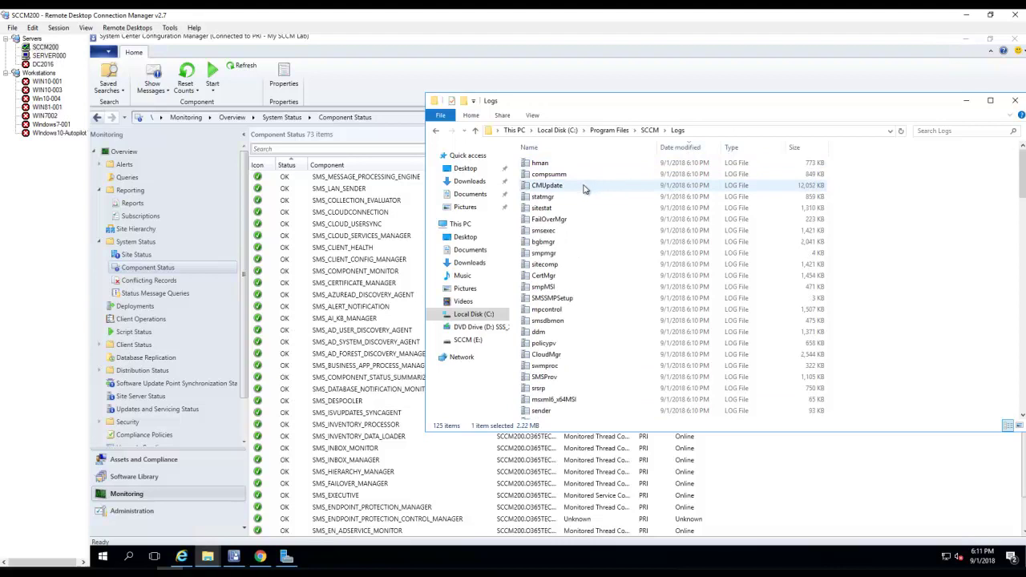
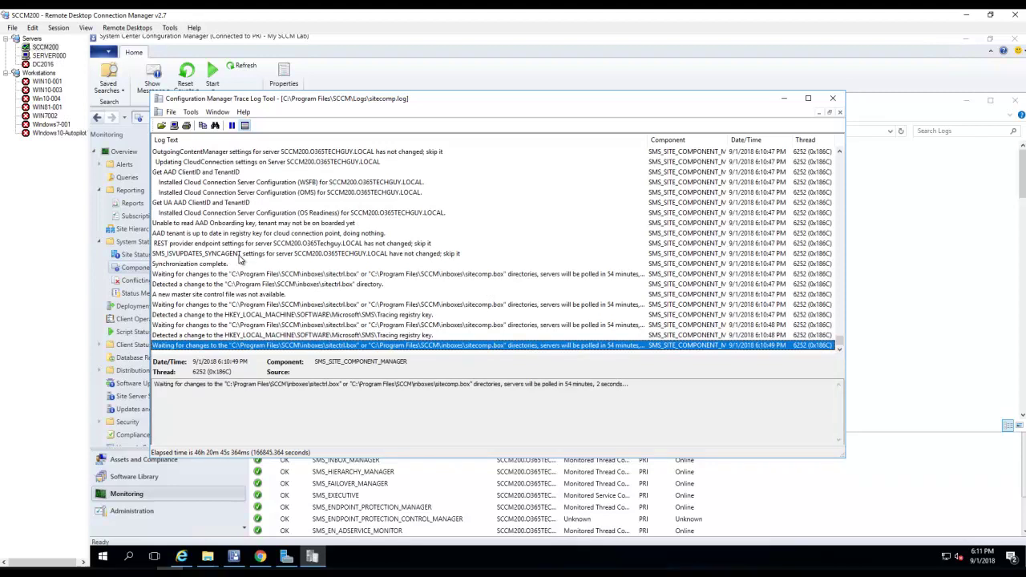
# Step: Look back through sitecomp.log for the state migration point installation entries and select the bootstrap operation entry
pyautogui.scroll(10, 238, 258)
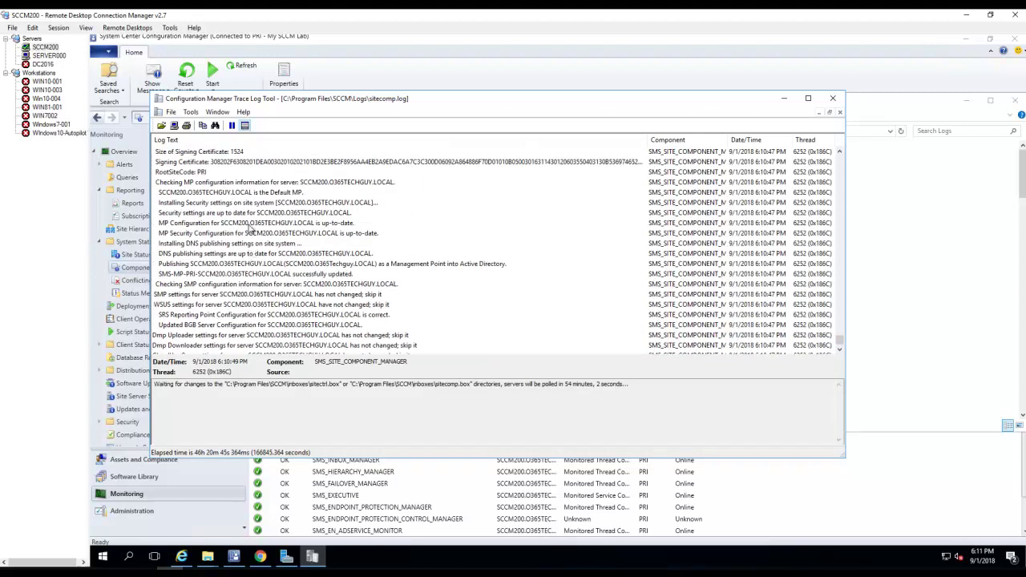
pyautogui.scroll(7, 302, 268)
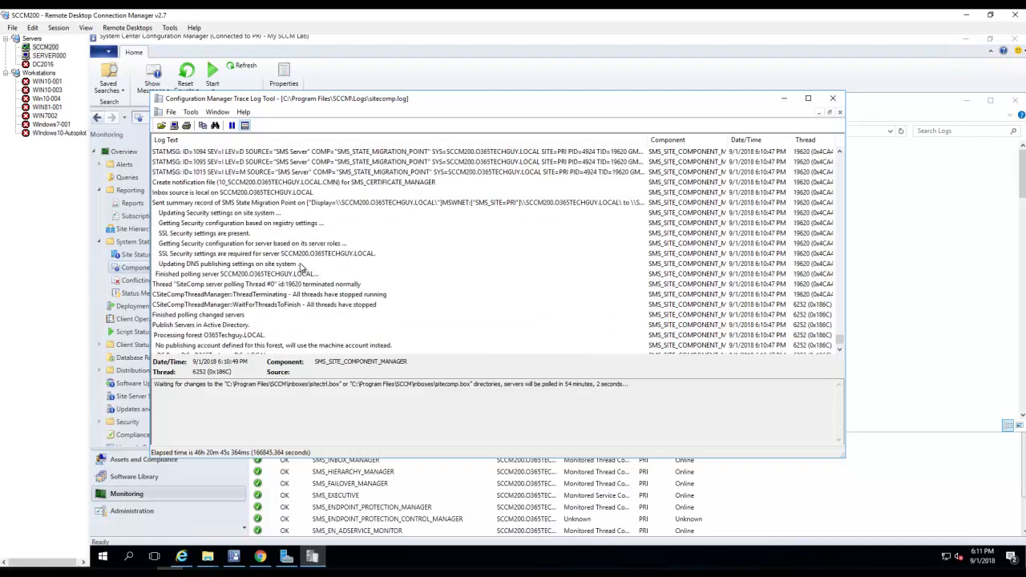
pyautogui.scroll(4, 304, 229)
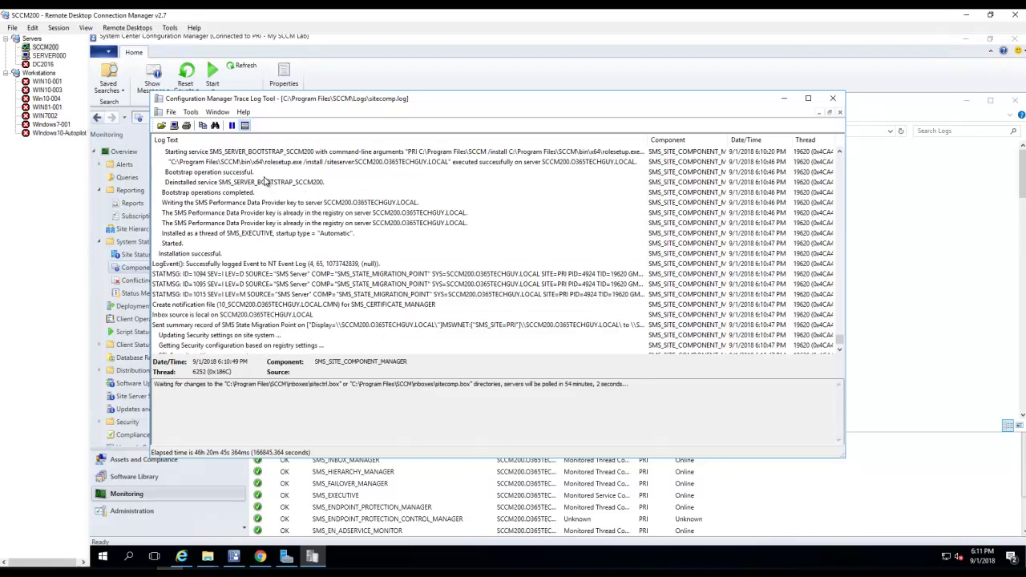
pyautogui.click(265, 176)
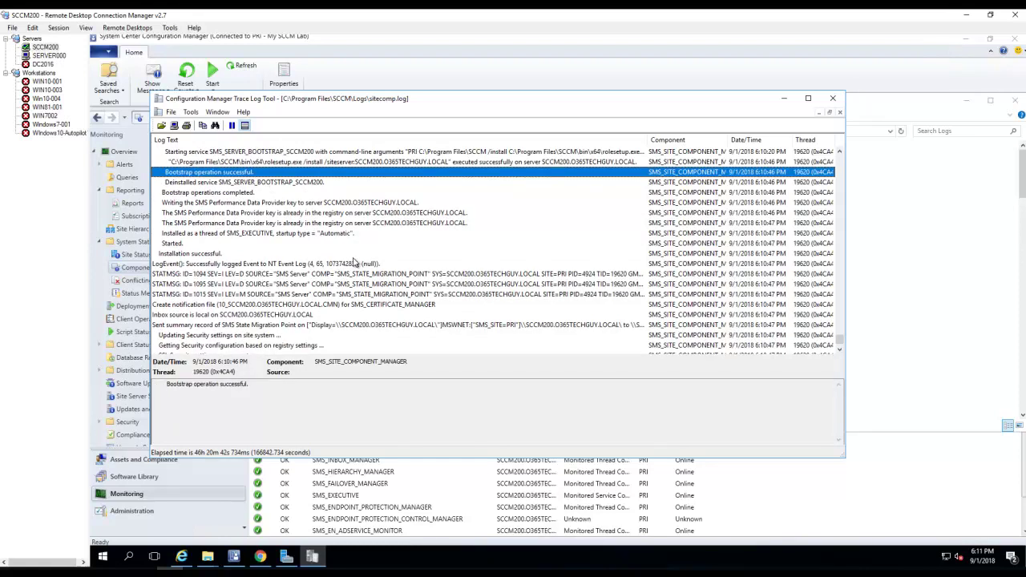
# Step: Examine the most recent sitecomp.log entries on synchronization, the AAD tenant and the onboarding key, and minimize the log window
pyautogui.scroll(-7, 353, 262)
pyautogui.scroll(-8, 356, 262)
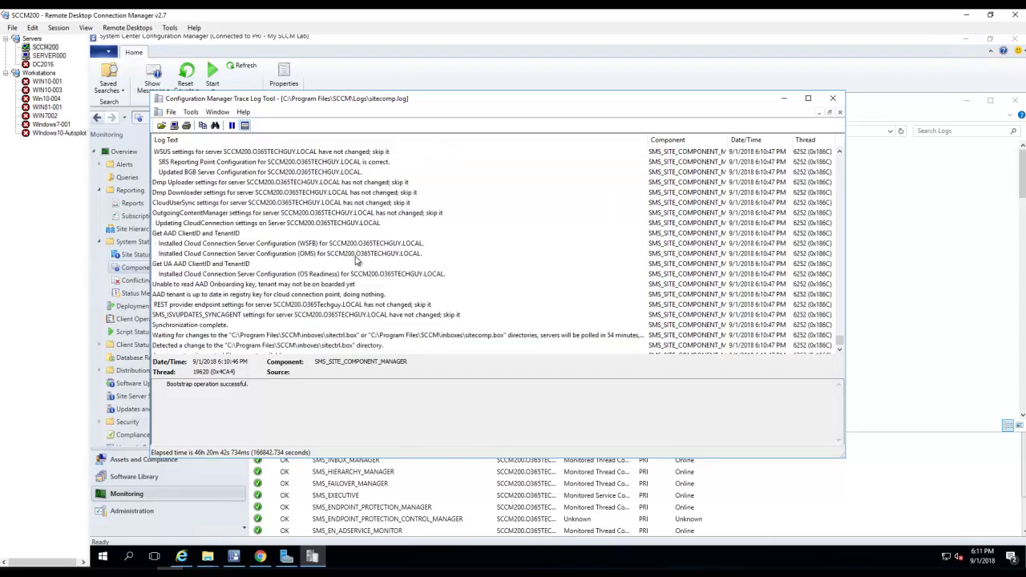
pyautogui.click(320, 329)
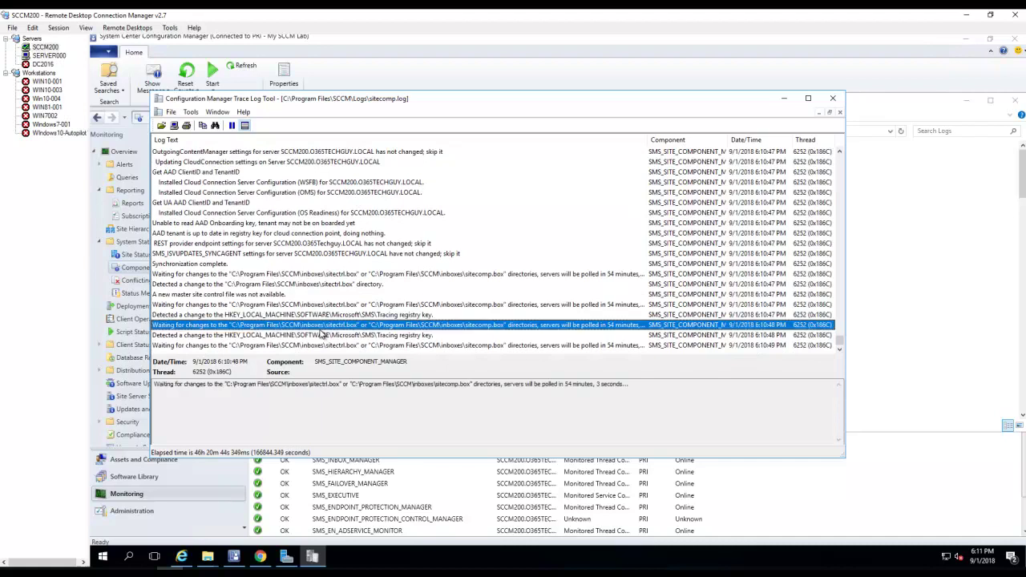
pyautogui.click(374, 346)
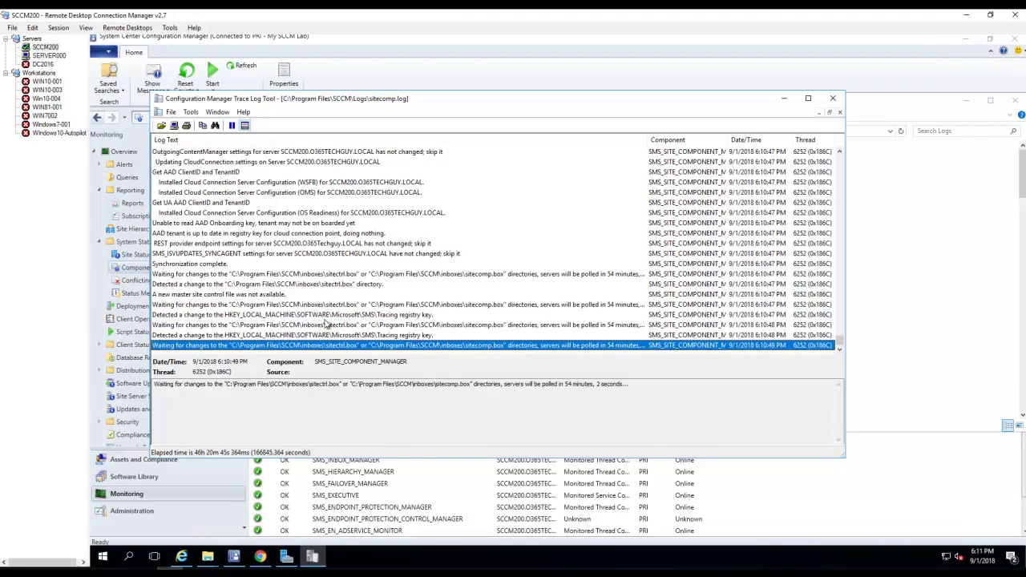
pyautogui.click(273, 265)
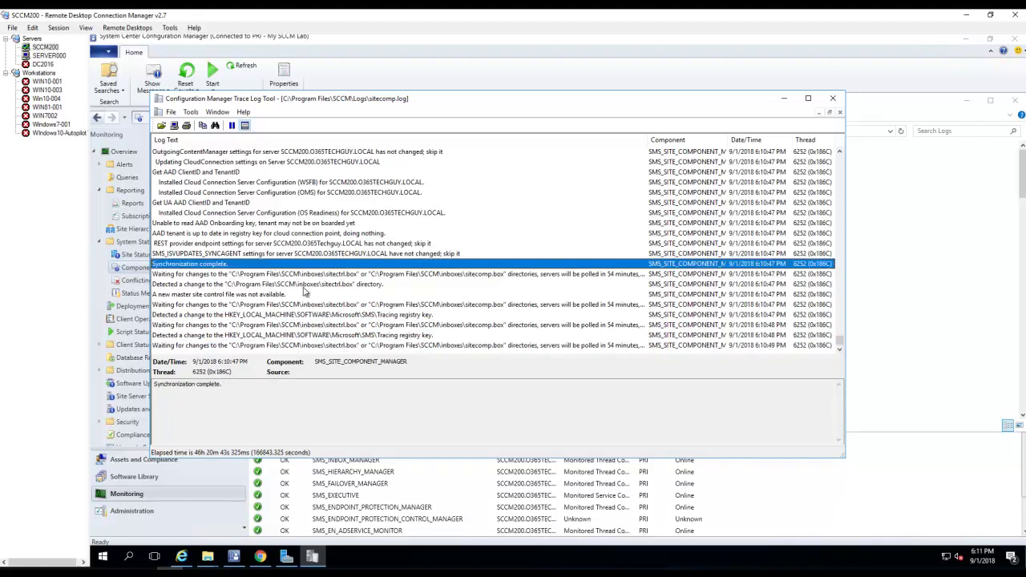
pyautogui.click(338, 234)
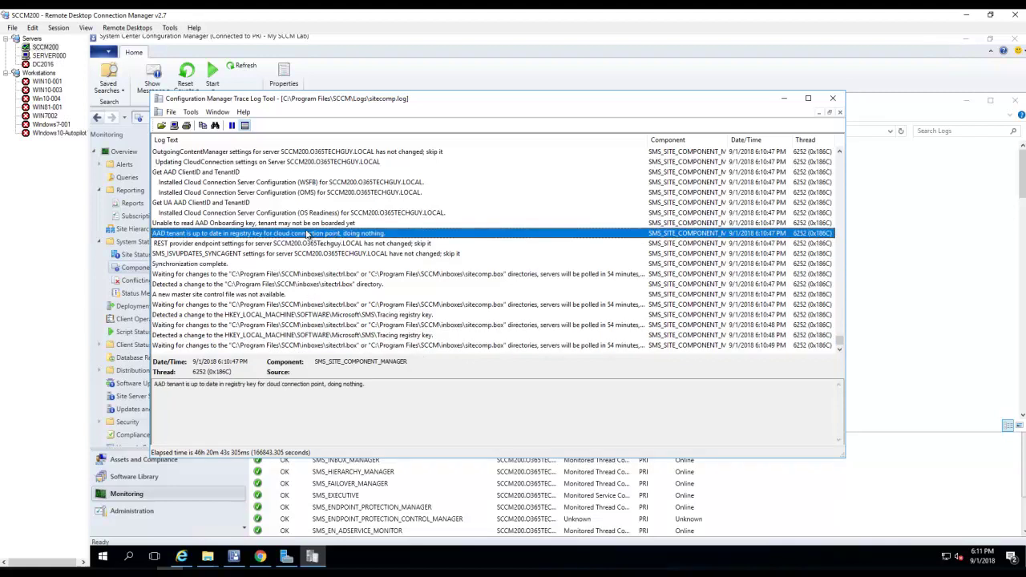
pyautogui.click(302, 225)
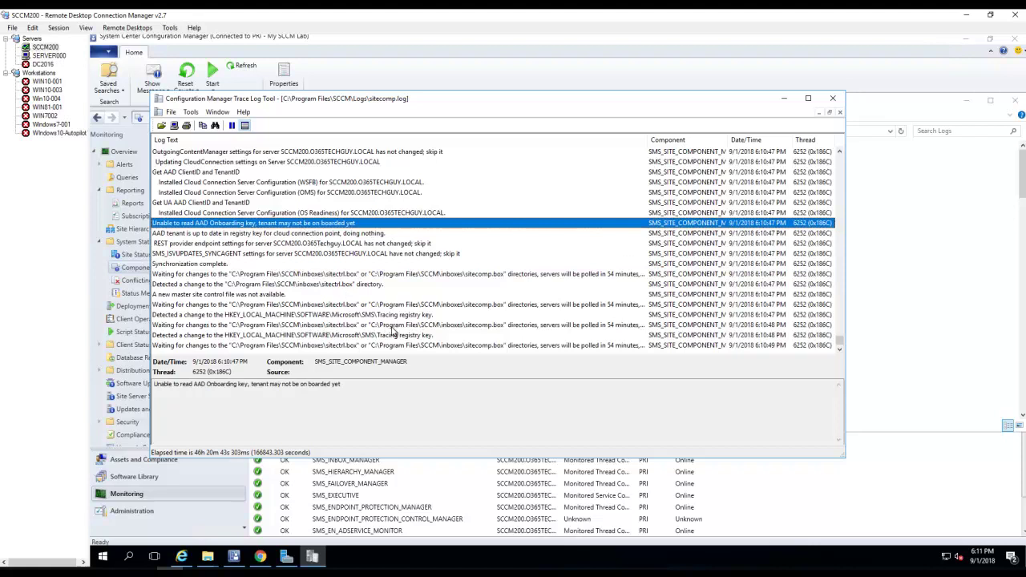
pyautogui.scroll(5, 405, 345)
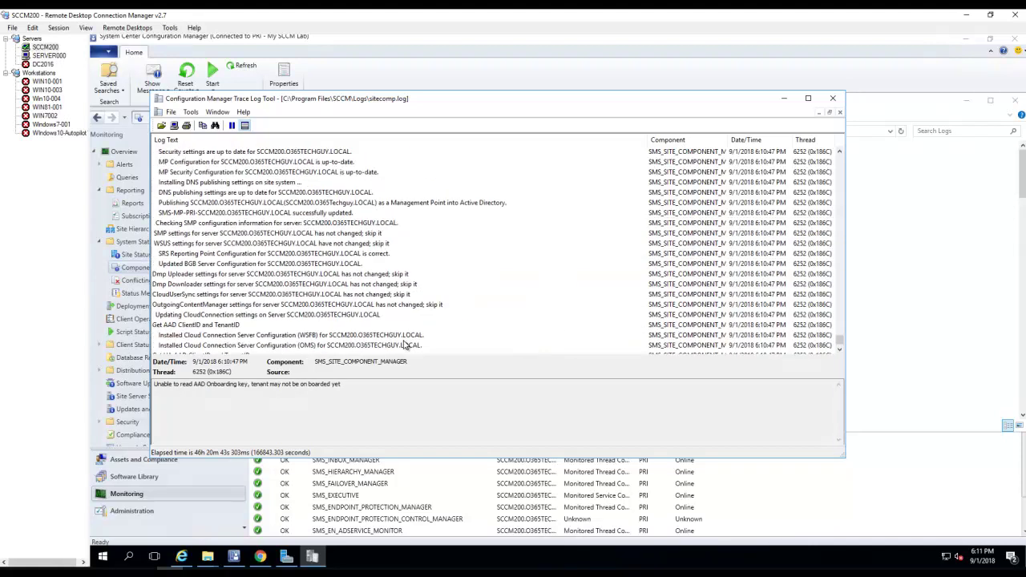
pyautogui.click(784, 97)
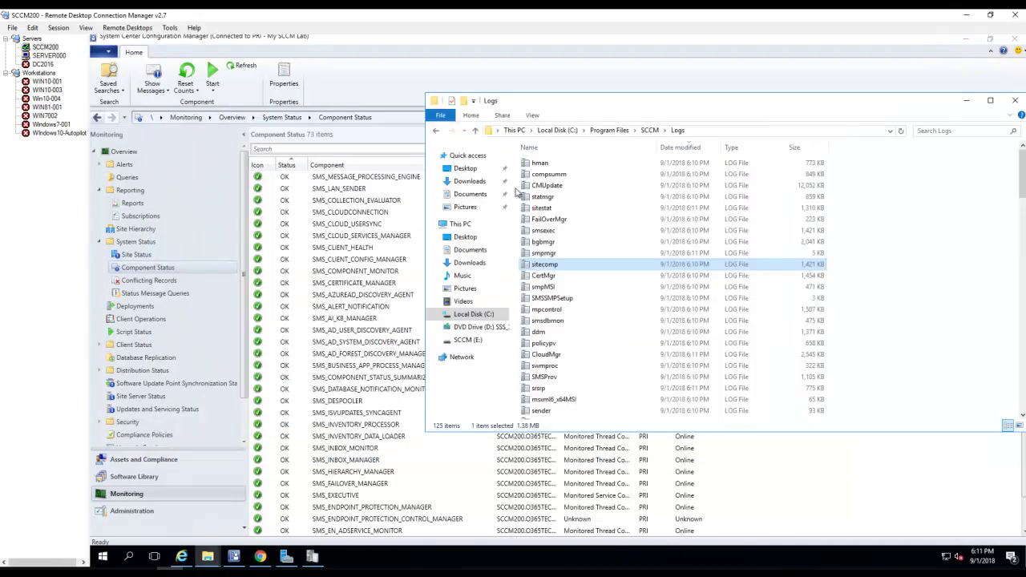
# Step: Open the hman log, inspect its latest SLG file and public key entries, and minimize its window
pyautogui.doubleClick(542, 165)
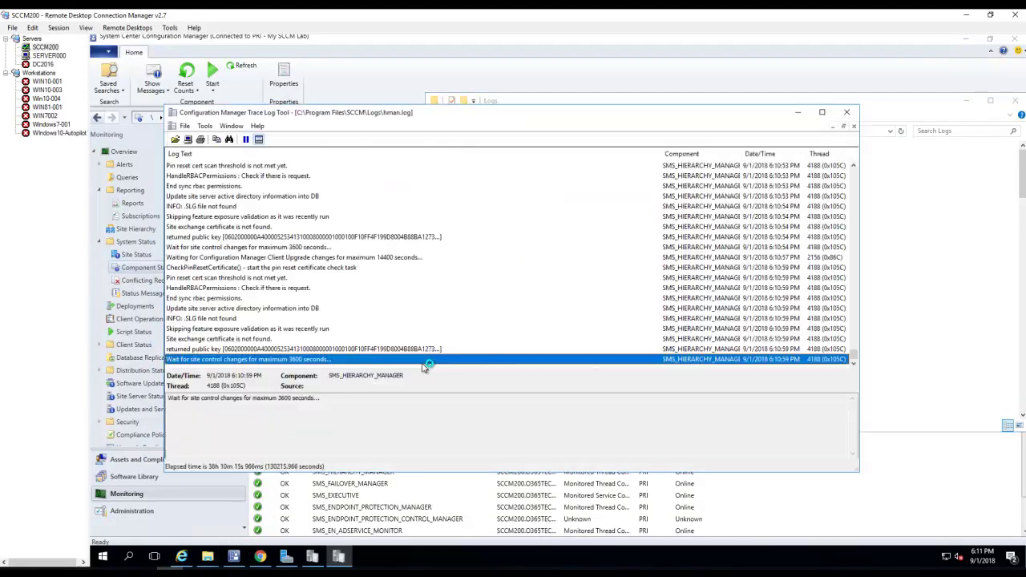
pyautogui.click(358, 322)
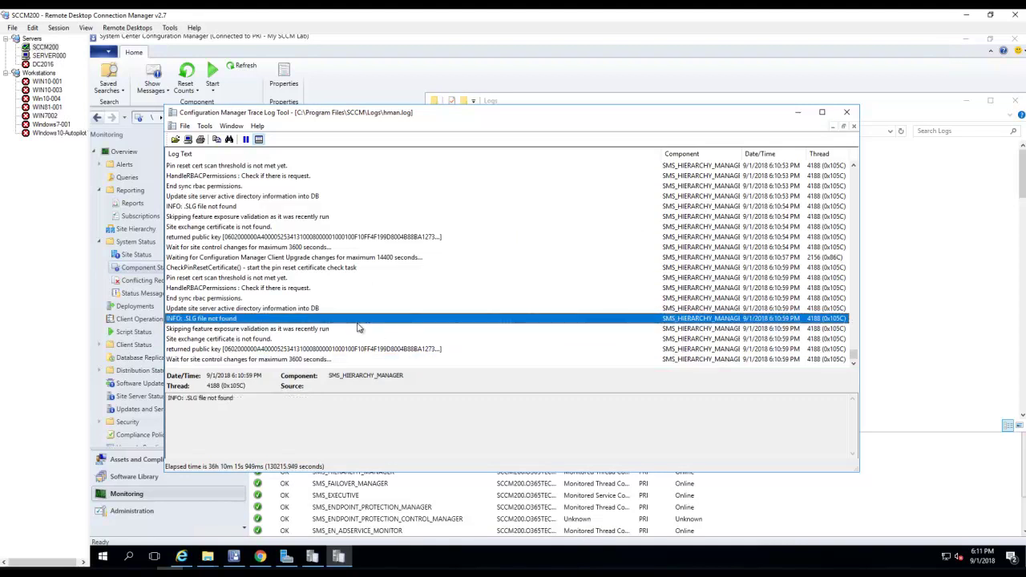
pyautogui.click(385, 350)
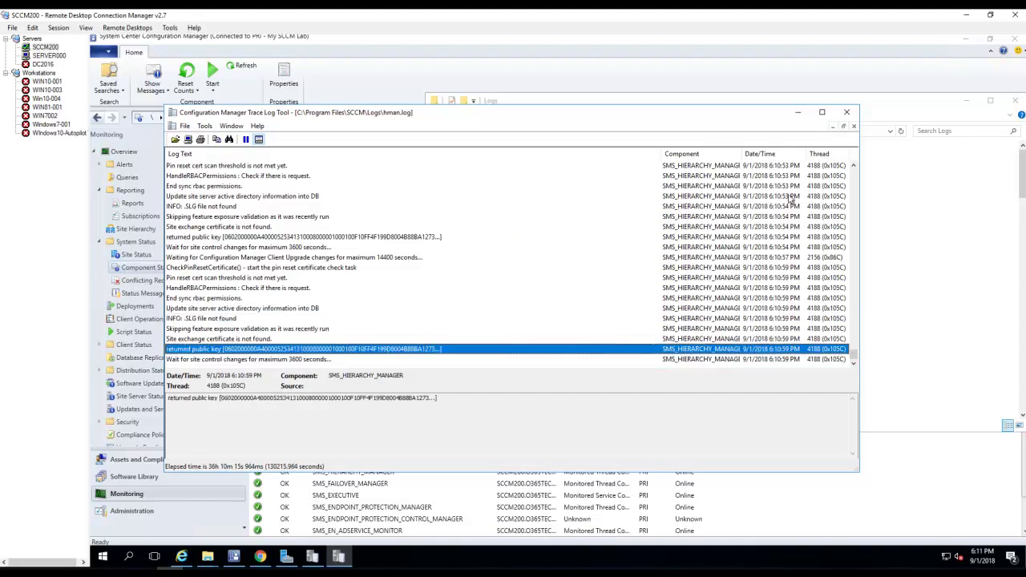
pyautogui.click(805, 116)
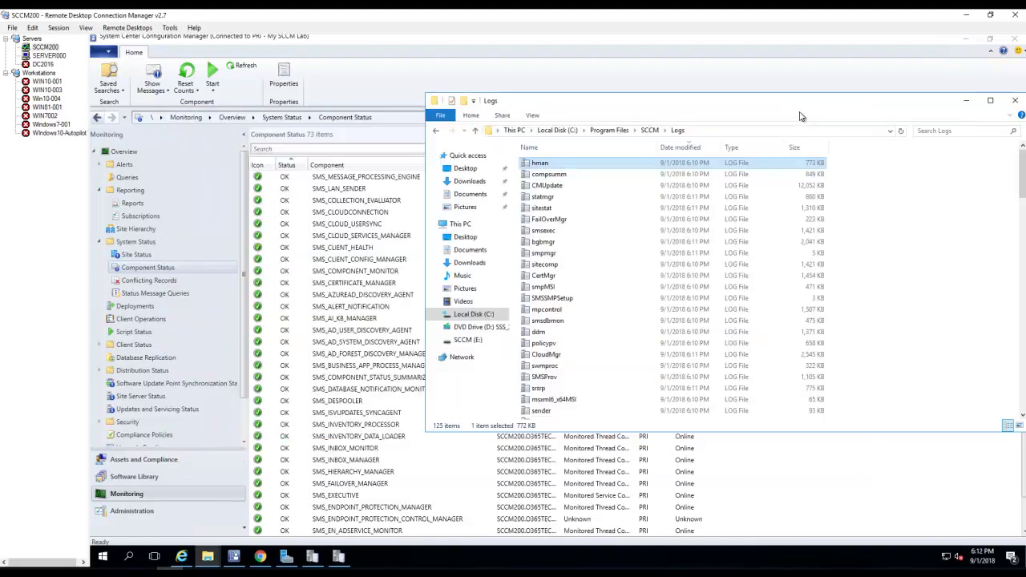
# Step: Re-sort the logs newest first, open the statmgr log, look back through its status message entries and close it
pyautogui.click(678, 150)
pyautogui.click(677, 150)
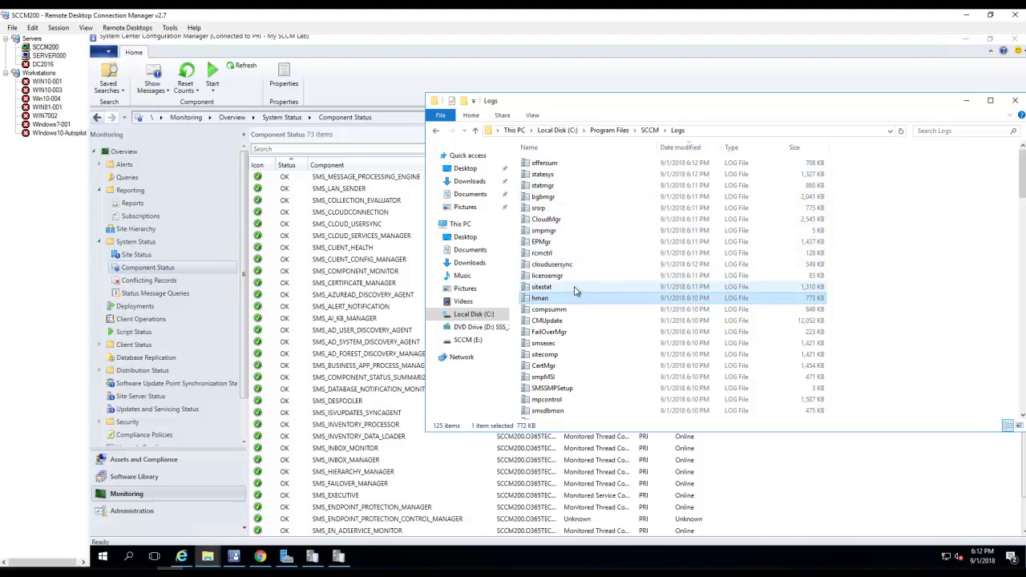
pyautogui.doubleClick(571, 186)
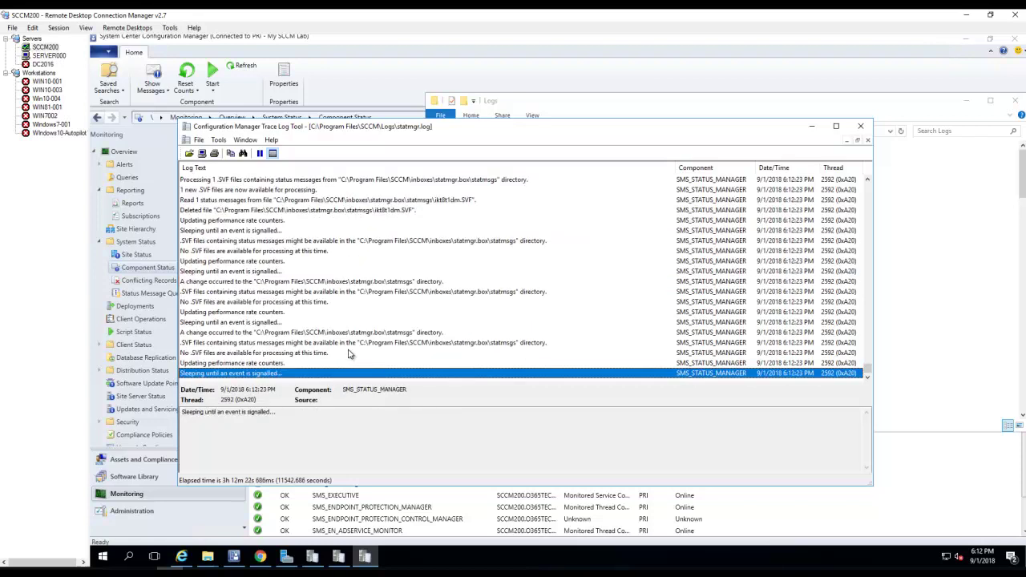
pyautogui.scroll(6, 361, 345)
pyautogui.scroll(7, 457, 301)
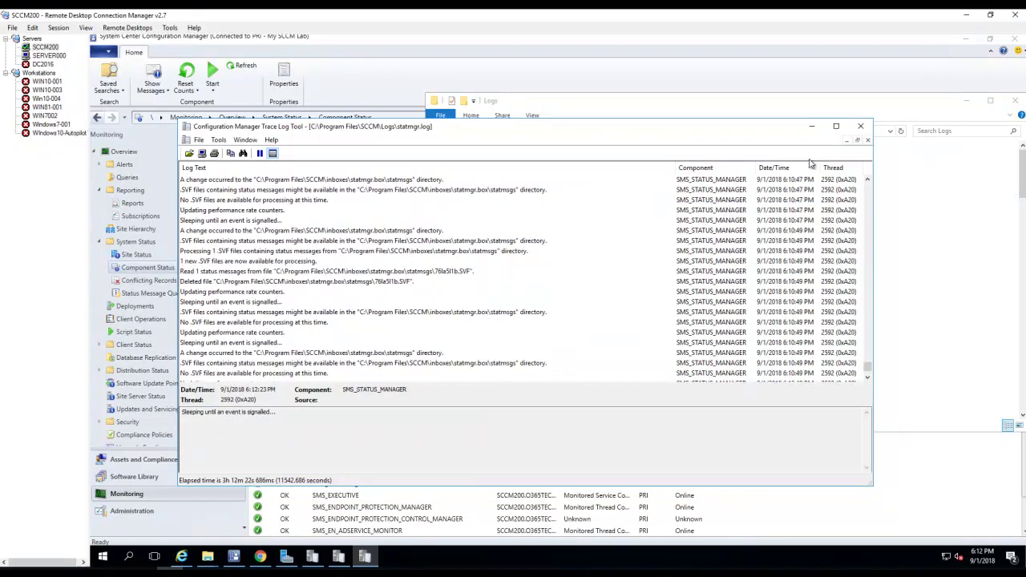
pyautogui.click(858, 128)
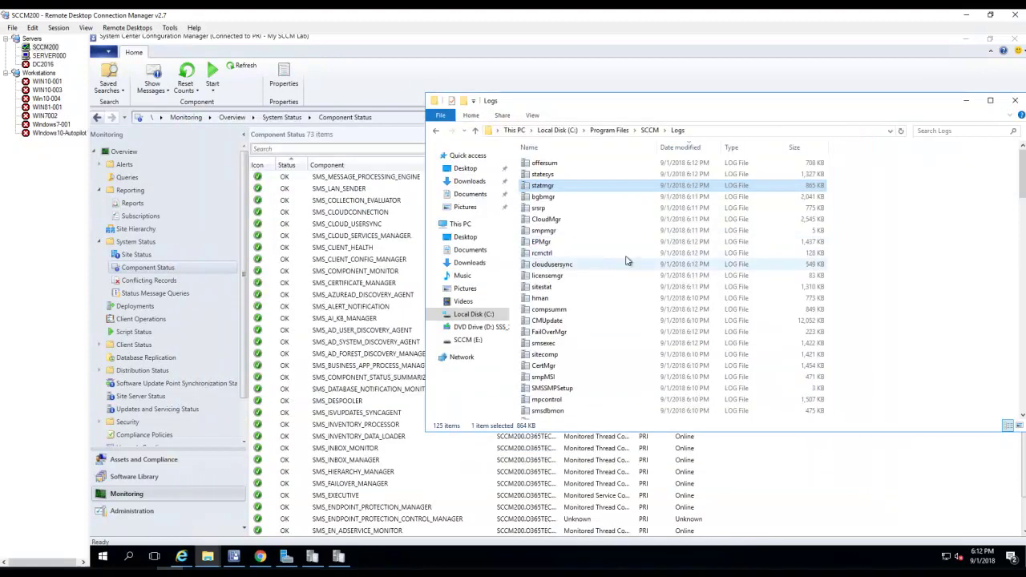
# Step: Sort the Logs folder again by modification date with the newest files first
pyautogui.click(689, 148)
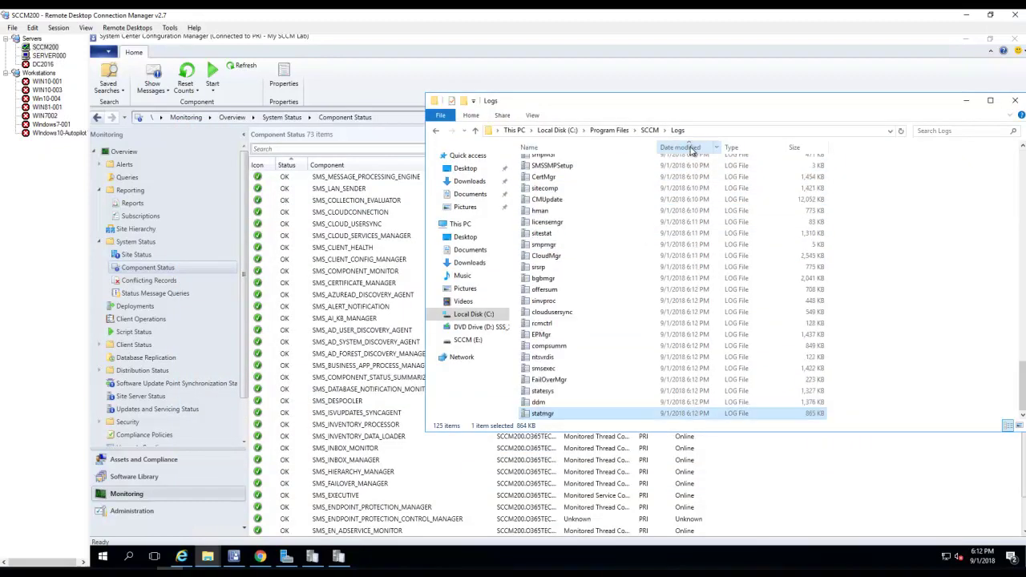
pyautogui.scroll(15, 690, 152)
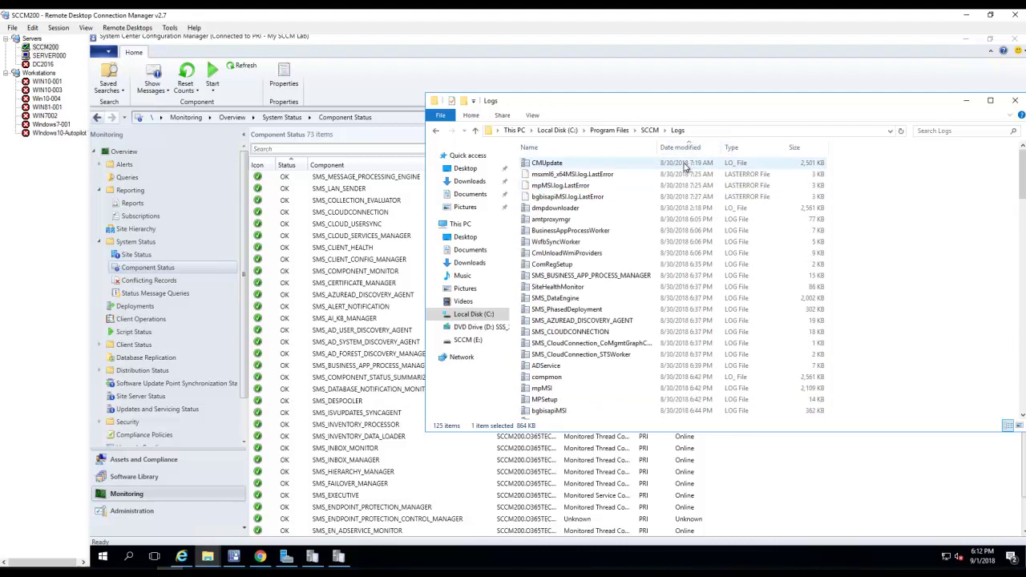
pyautogui.click(687, 148)
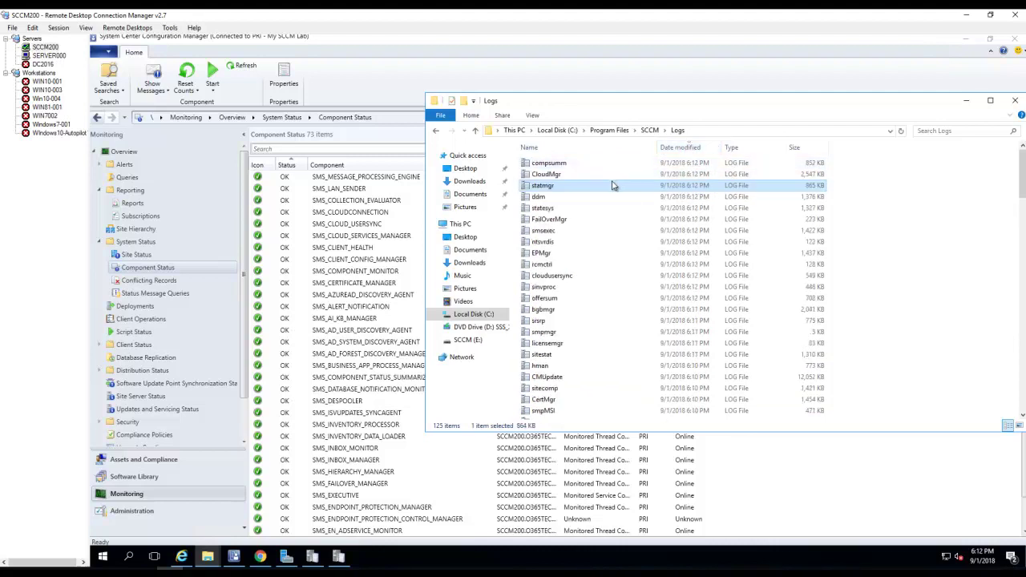
# Step: Open the smsexec log, look through its entries around the SMS_STATE_MIGRATION_POINT start, and close it
pyautogui.click(581, 219)
pyautogui.click(580, 230)
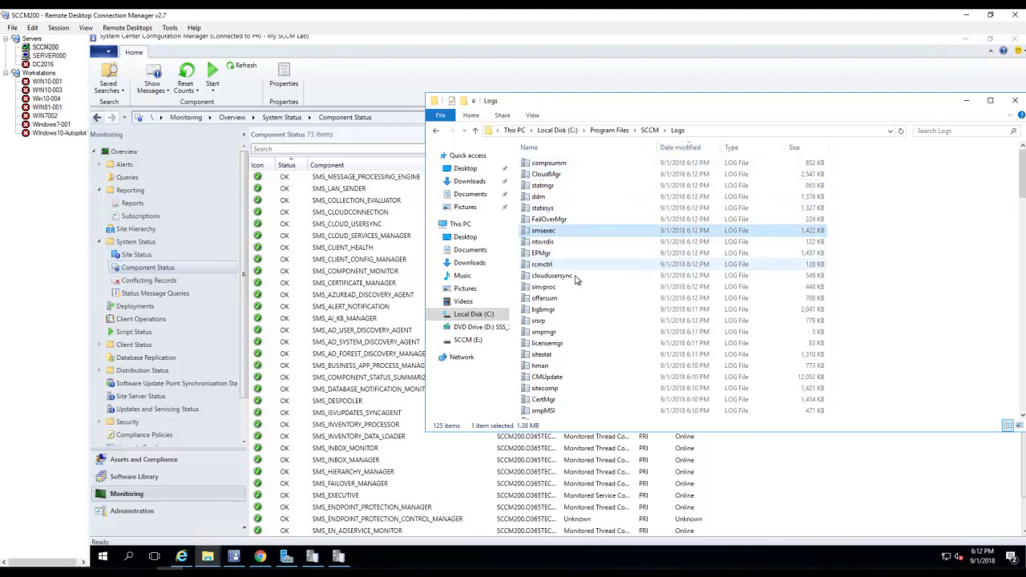
pyautogui.doubleClick(564, 232)
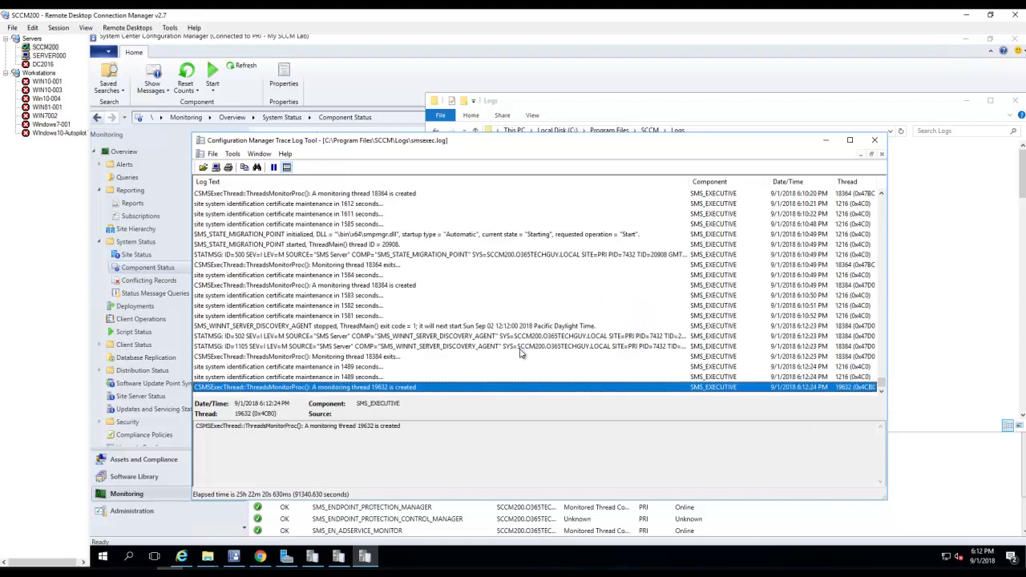
pyautogui.scroll(7, 562, 321)
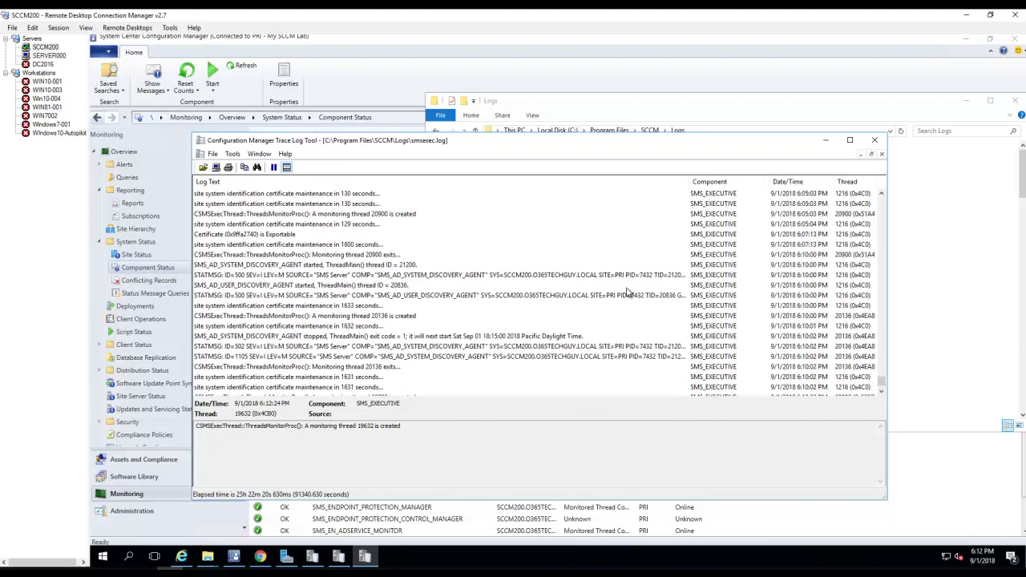
pyautogui.scroll(-6, 730, 238)
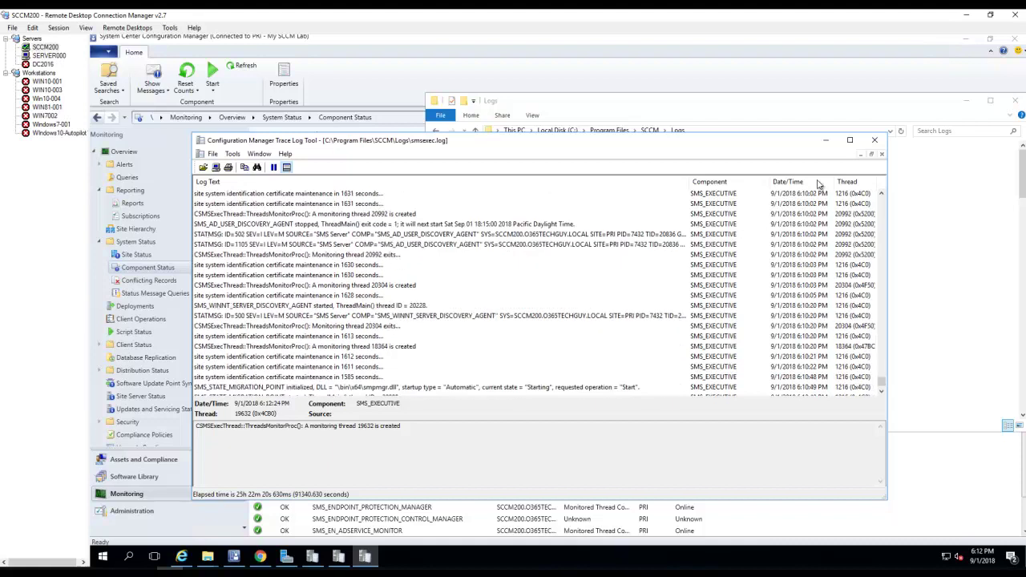
pyautogui.click(881, 141)
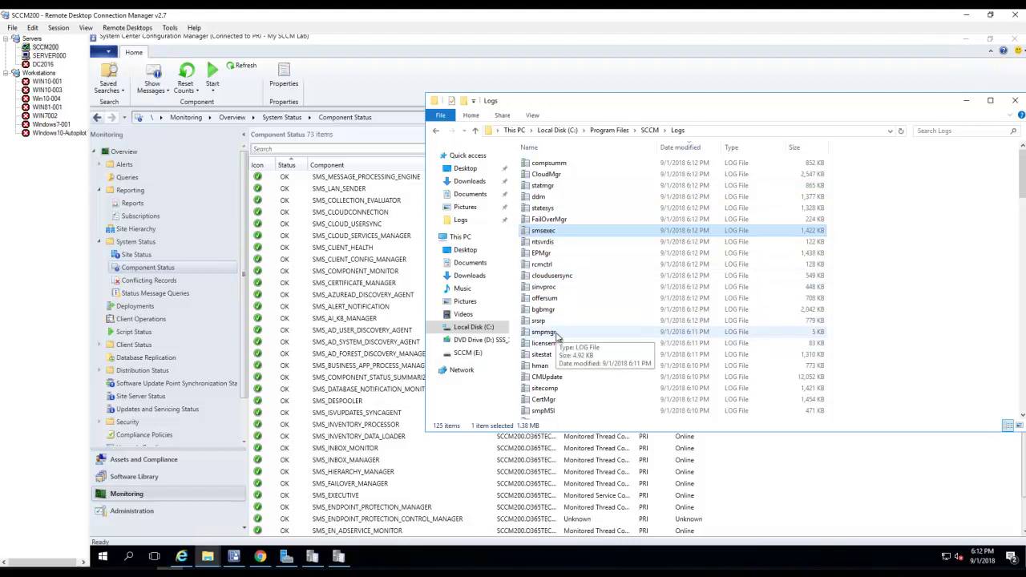
# Step: Open the smpmgr log and inspect its CSMPMgr class registration and USMT_Data share access entries
pyautogui.doubleClick(553, 334)
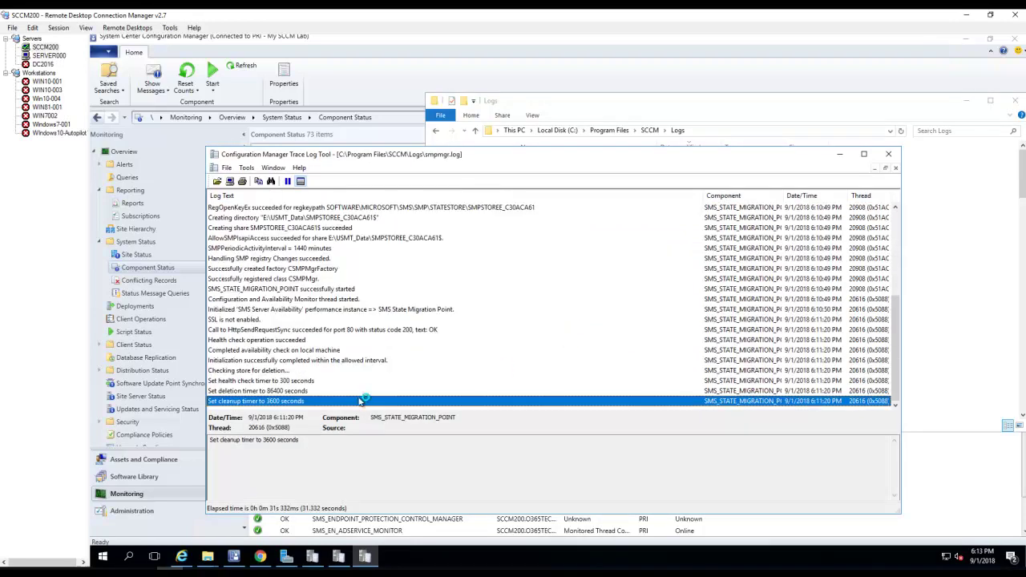
pyautogui.click(309, 279)
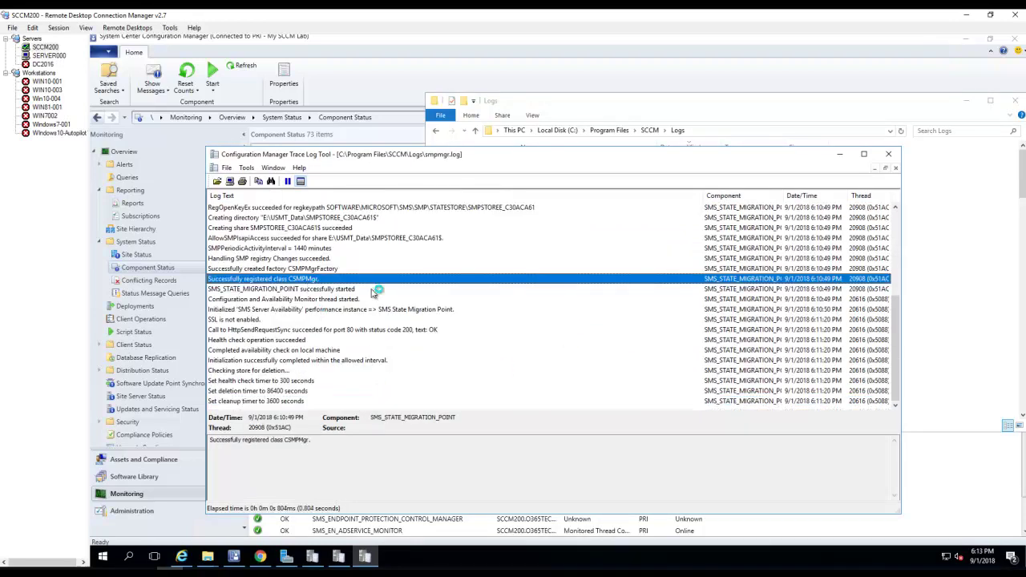
pyautogui.scroll(4, 468, 315)
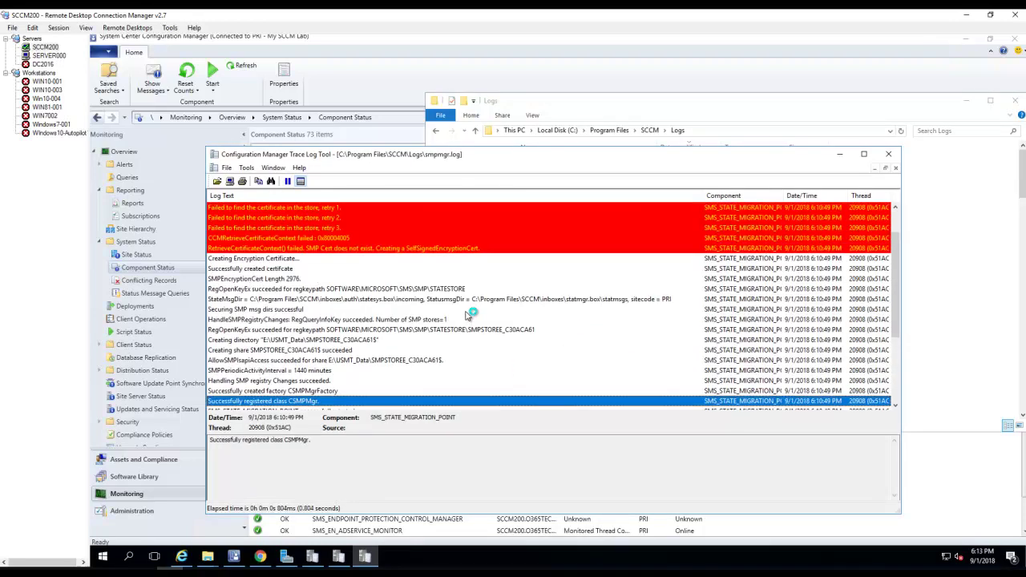
pyautogui.click(444, 361)
# Step: Review the smpmgr log's certificate, store share and SMP message directory entries, and close the log
pyautogui.scroll(-4, 427, 363)
pyautogui.scroll(5, 428, 357)
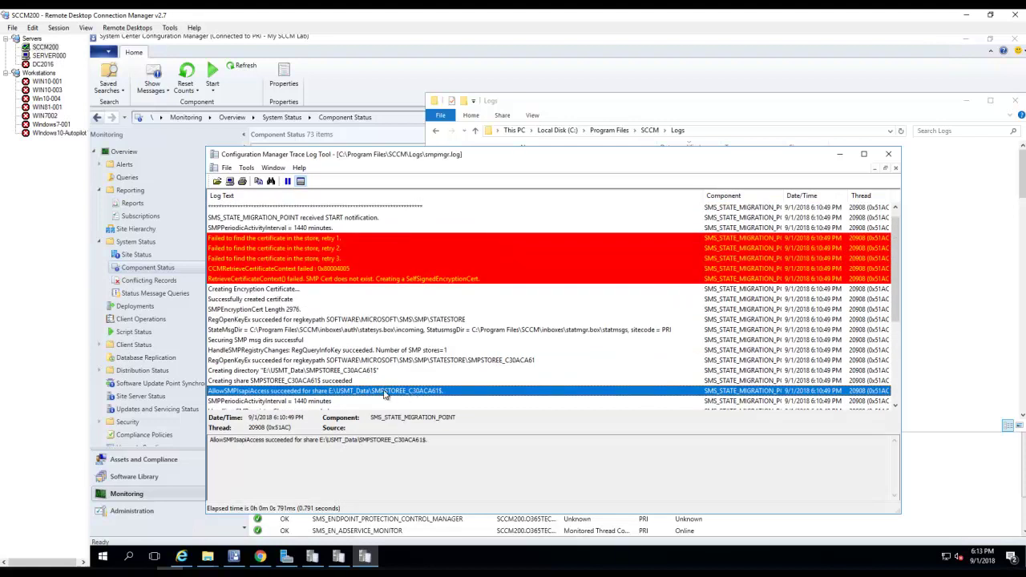
pyautogui.scroll(-4, 437, 343)
pyautogui.scroll(3, 365, 362)
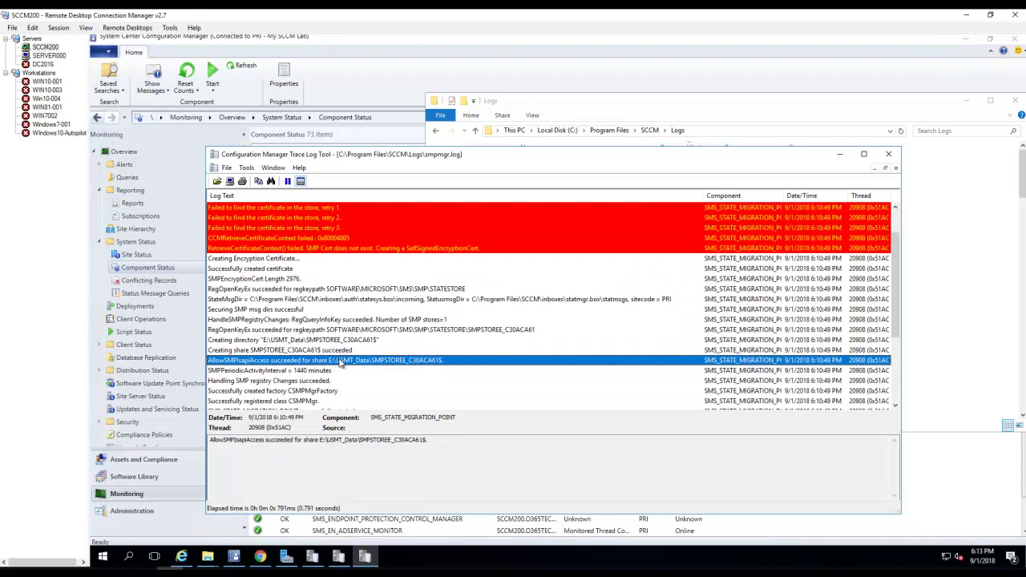
pyautogui.click(296, 311)
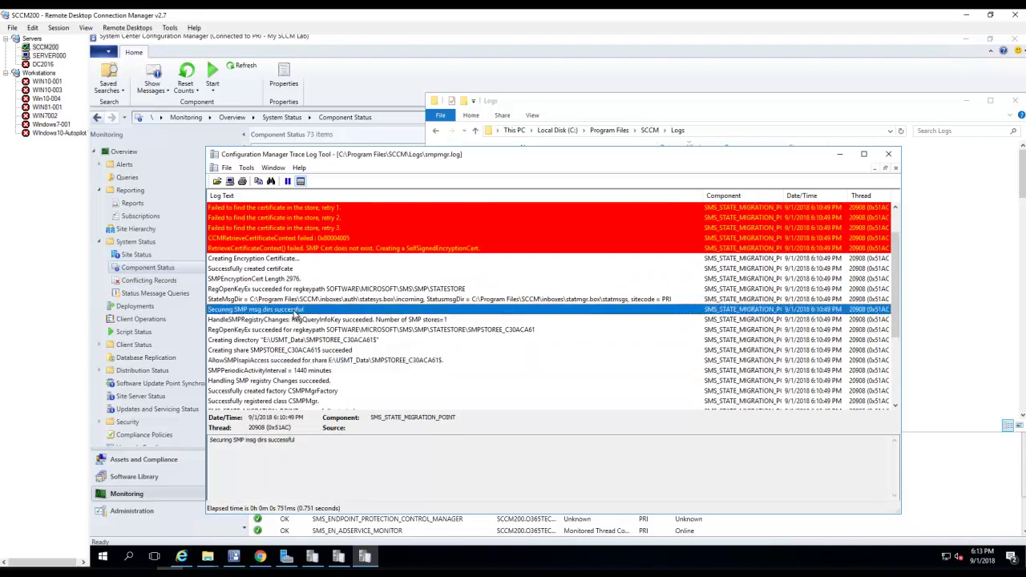
pyautogui.click(889, 153)
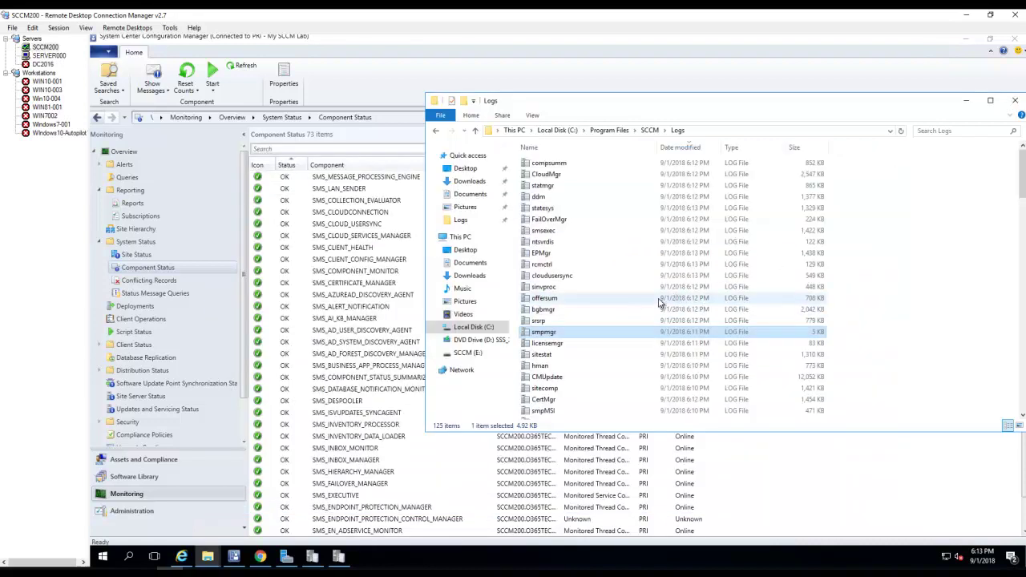
# Step: Open the sitecomp log, look through its entries around the state migration point installation, and minimize the log window
pyautogui.click(611, 209)
pyautogui.write('si')
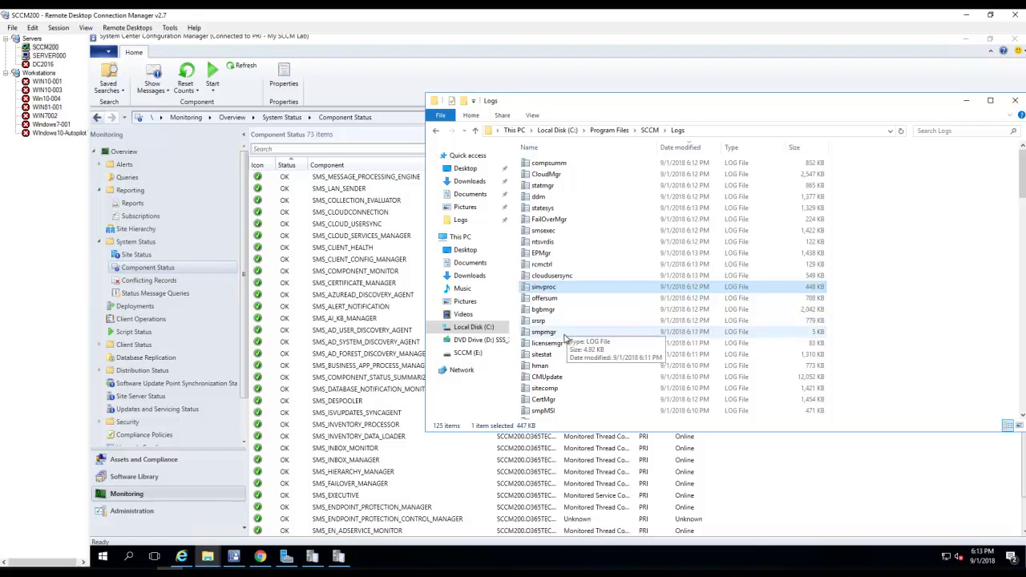
pyautogui.doubleClick(561, 390)
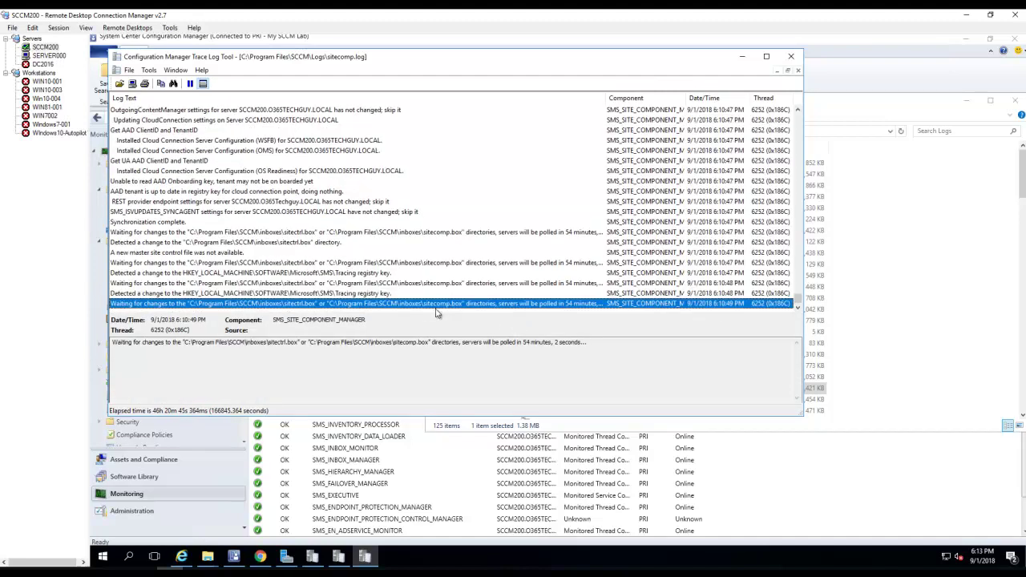
pyautogui.scroll(10, 432, 298)
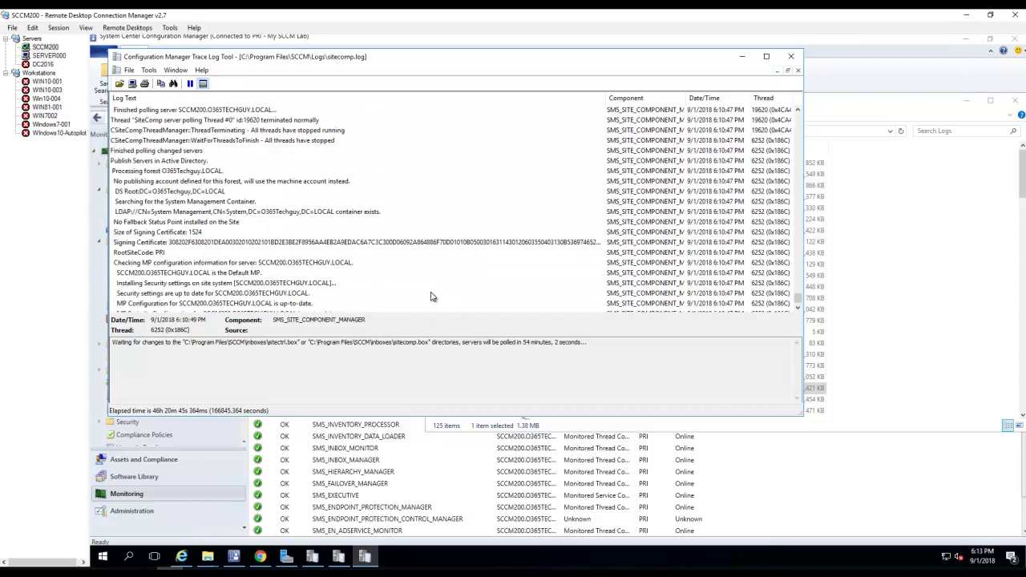
pyautogui.scroll(10, 432, 297)
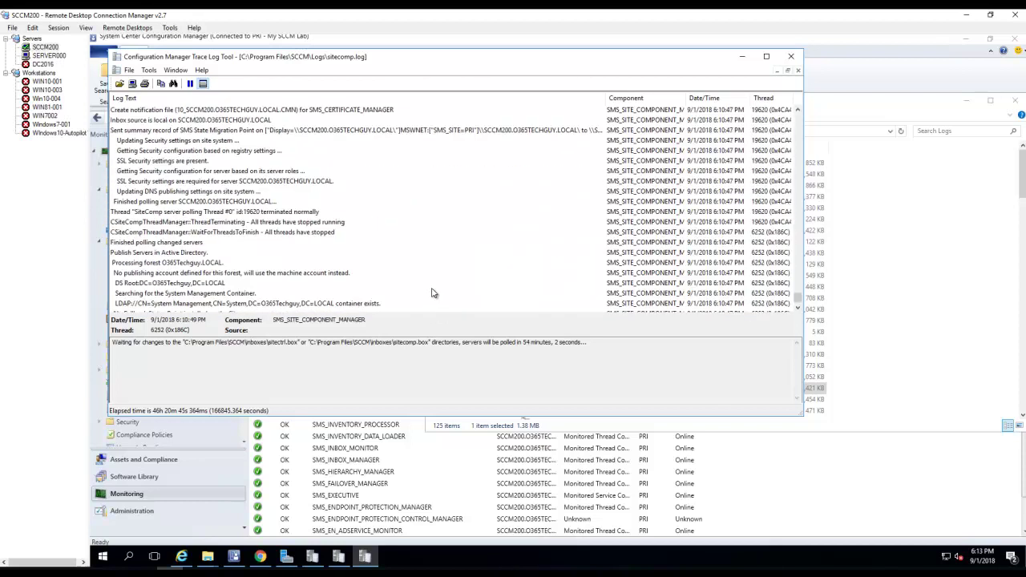
pyautogui.click(742, 56)
# Step: Reload the Component Status list in the Configuration Manager console and search it for "migration"
pyautogui.click(163, 498)
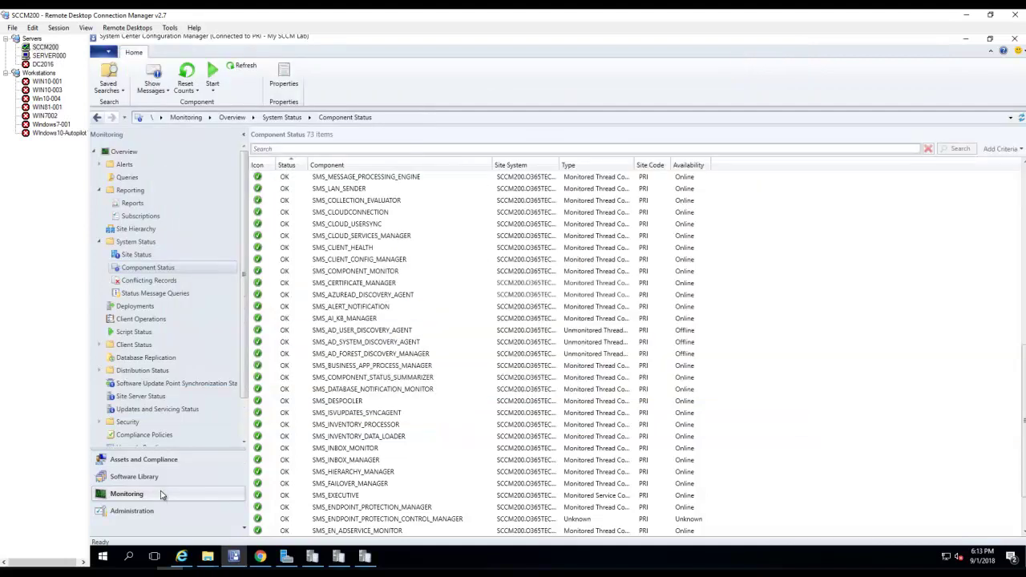
pyautogui.click(170, 280)
pyautogui.click(170, 269)
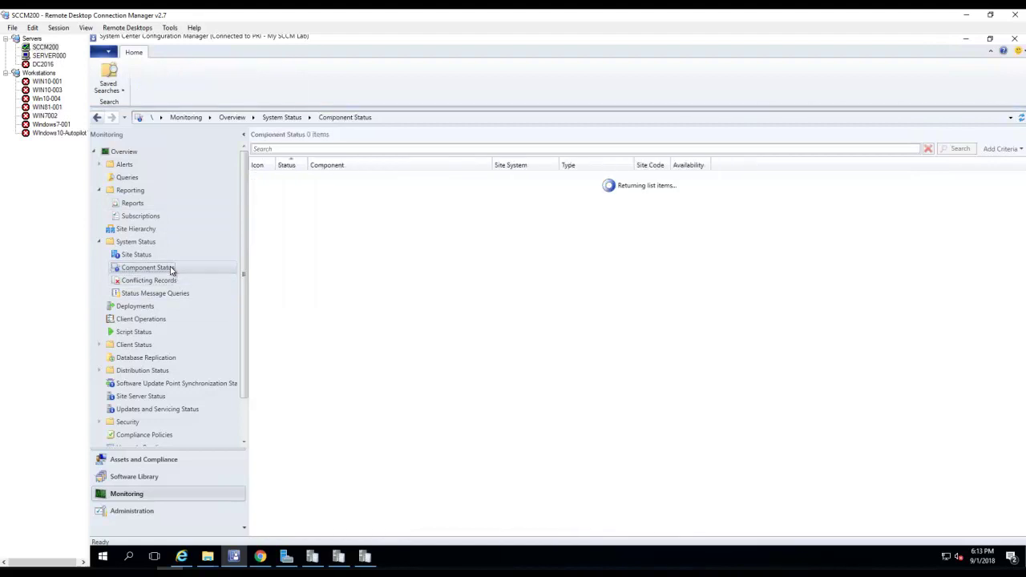
pyautogui.click(423, 148)
pyautogui.write('migrati')
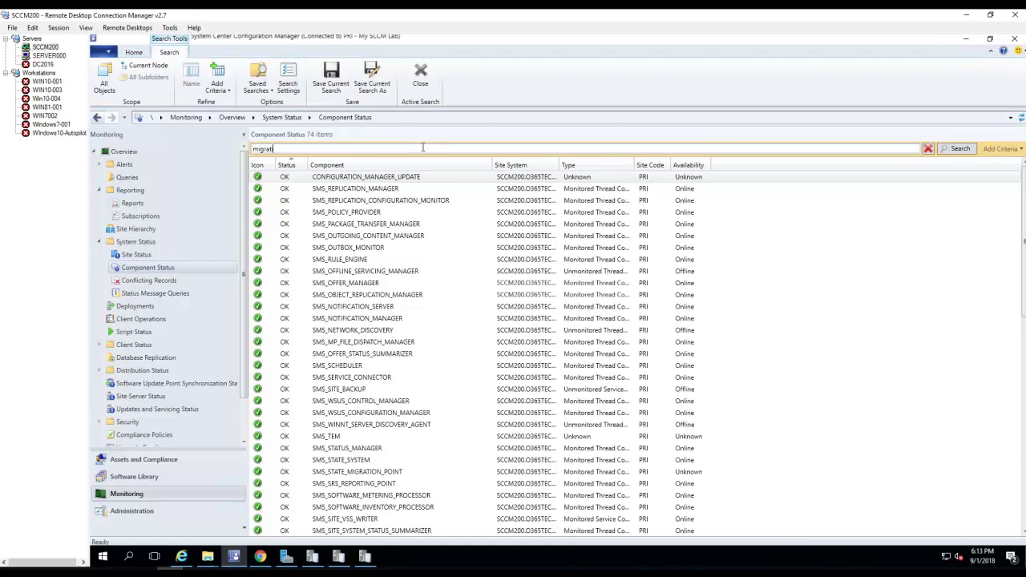
pyautogui.write('on')
pyautogui.press('Return')
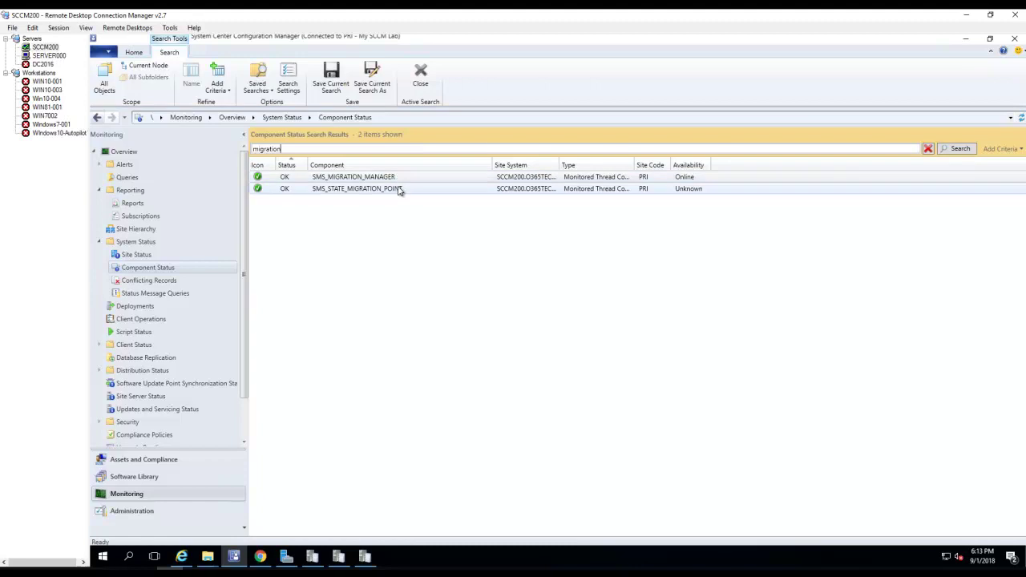
# Step: Show all status messages of SMS_STATE_MIGRATION_POINT from 1 day ago, review the detection, installation and start entries, and close the viewer
pyautogui.rightClick(399, 189)
pyautogui.moveTo(412, 195)
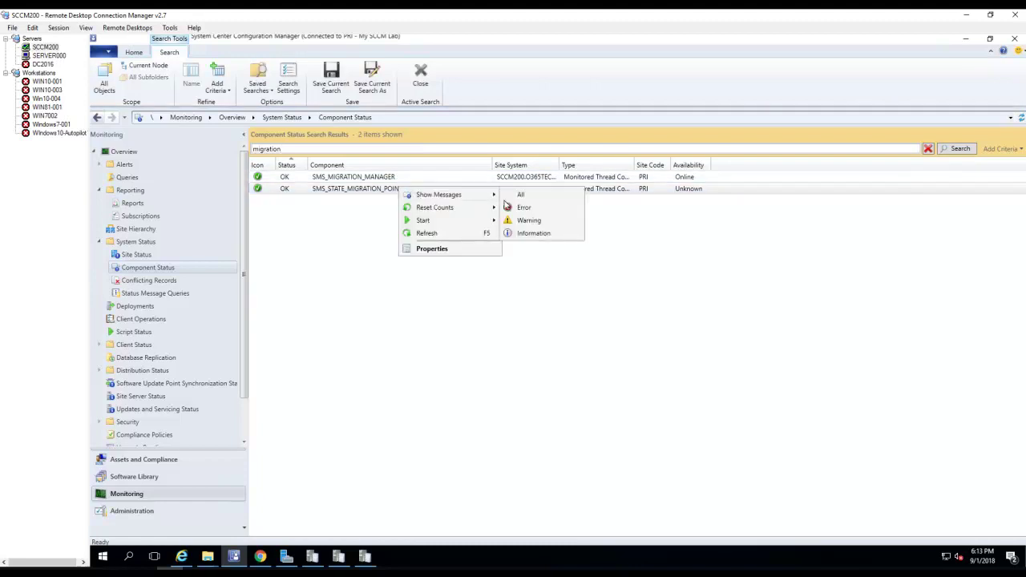
pyautogui.click(532, 195)
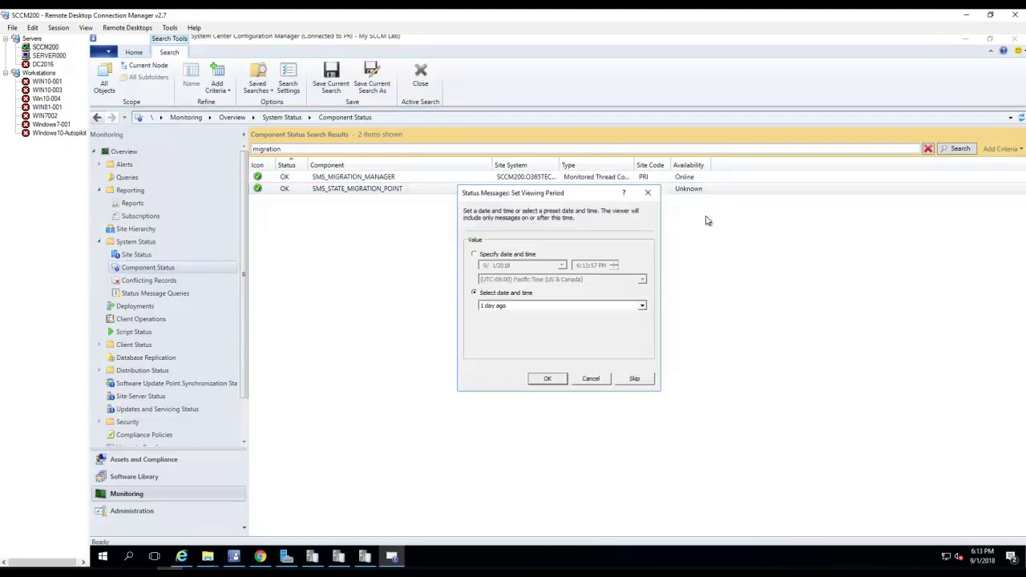
pyautogui.click(547, 378)
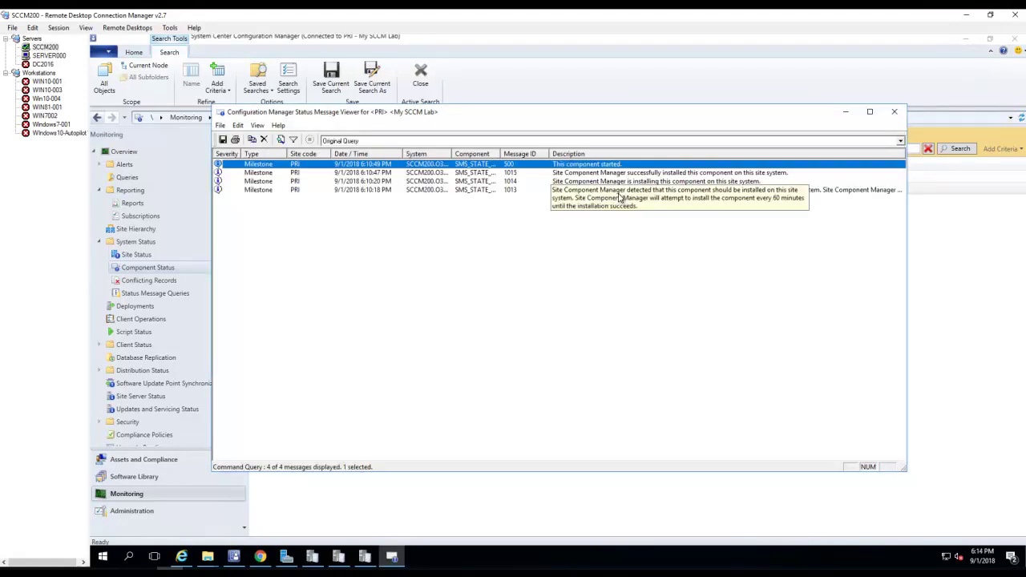
pyautogui.click(651, 190)
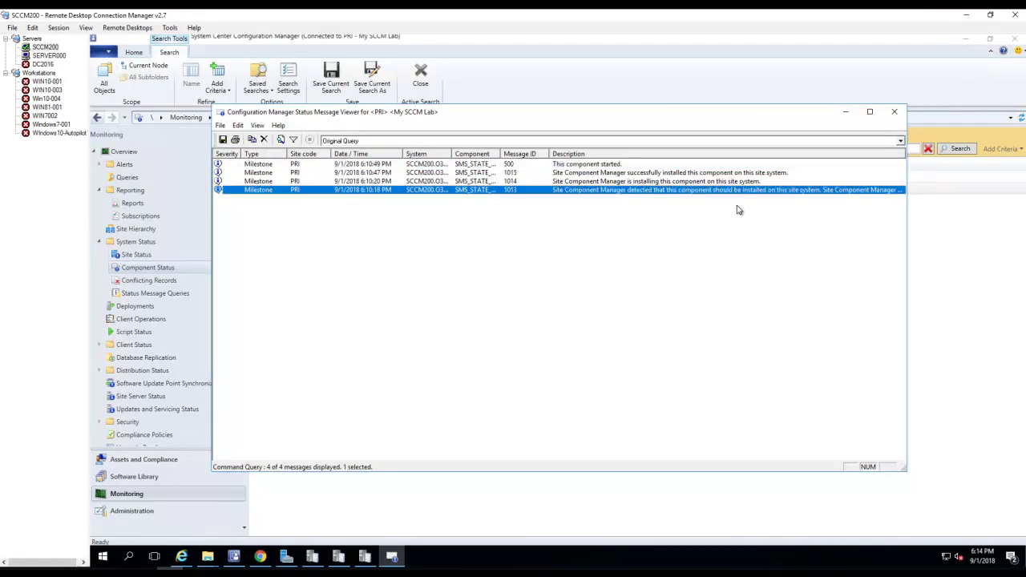
pyautogui.click(610, 173)
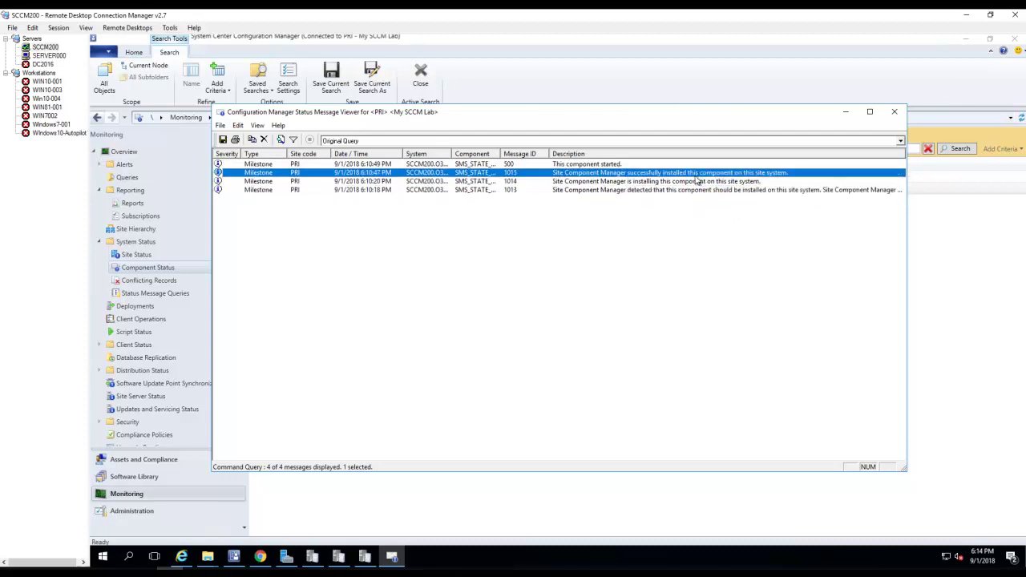
pyautogui.click(621, 164)
pyautogui.click(896, 113)
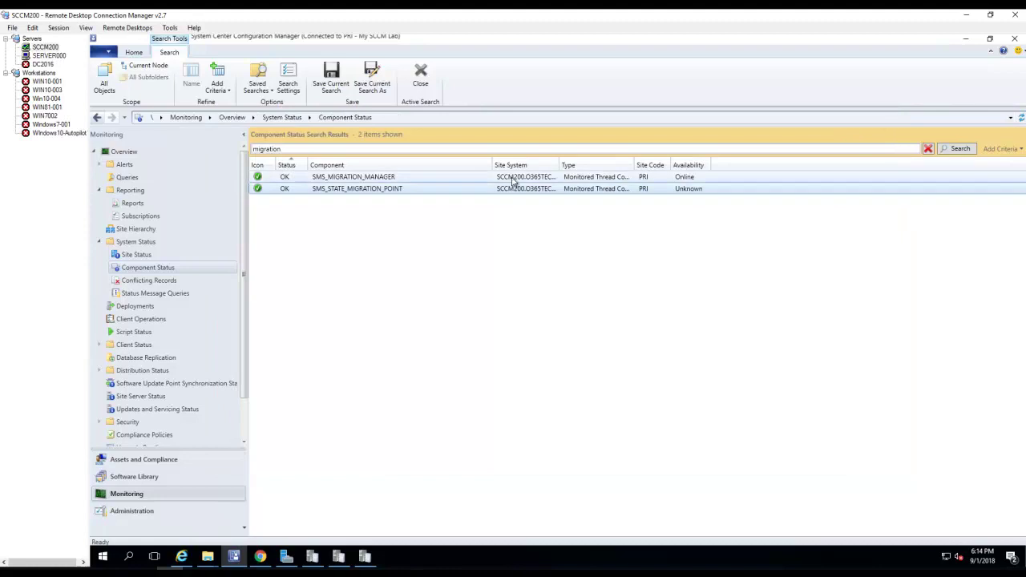
# Step: Show all status messages of SMS_MIGRATION_MANAGER from 1 day ago, check the list, and close the viewer
pyautogui.rightClick(539, 184)
pyautogui.moveTo(616, 182)
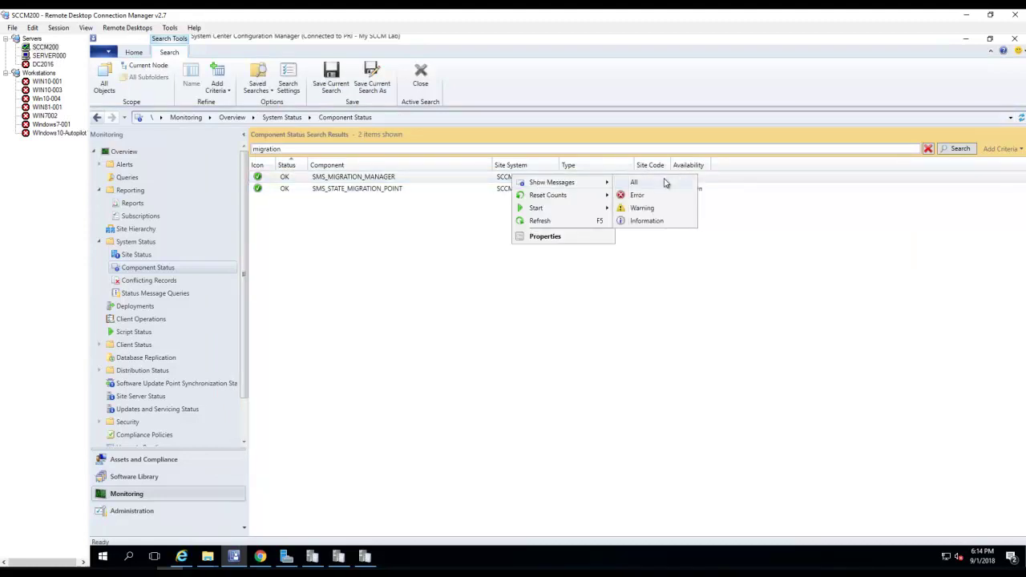
pyautogui.click(654, 183)
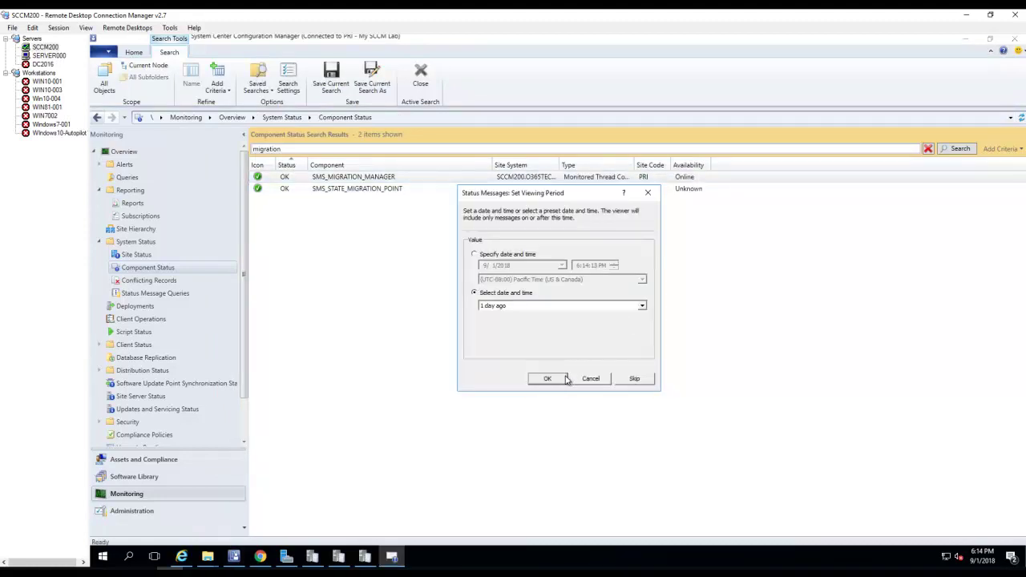
pyautogui.click(565, 379)
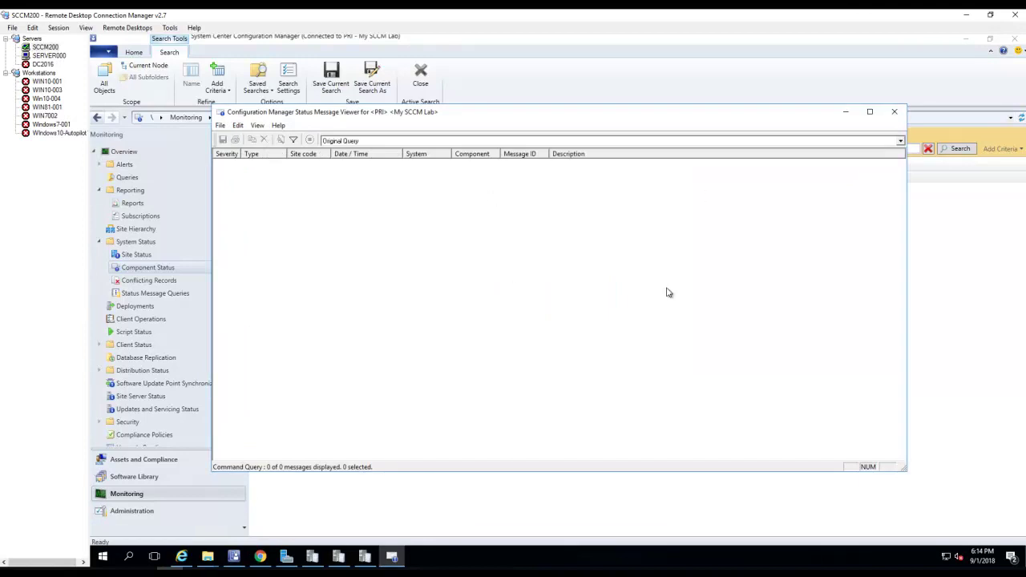
pyautogui.click(895, 111)
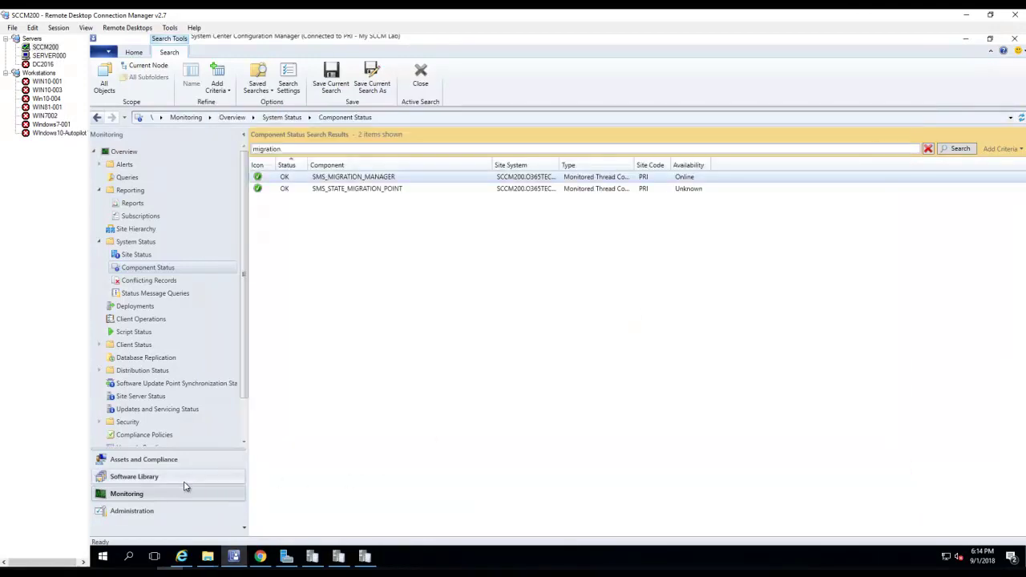
# Step: In Site Status, show all messages for the State migration point role, inspect the installation and Hierarchy Manager entries, and minimize the viewer
pyautogui.click(138, 254)
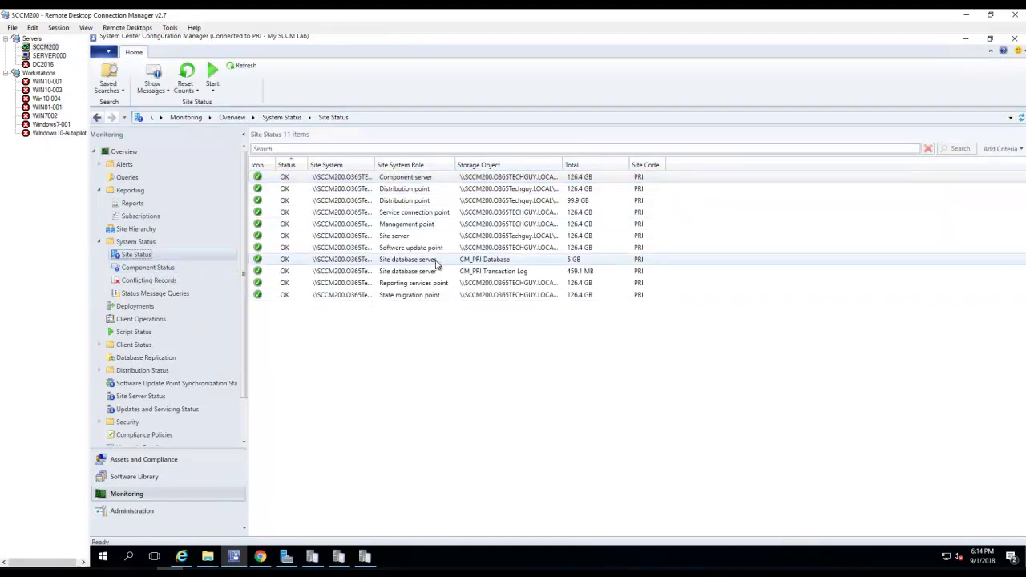
pyautogui.click(425, 297)
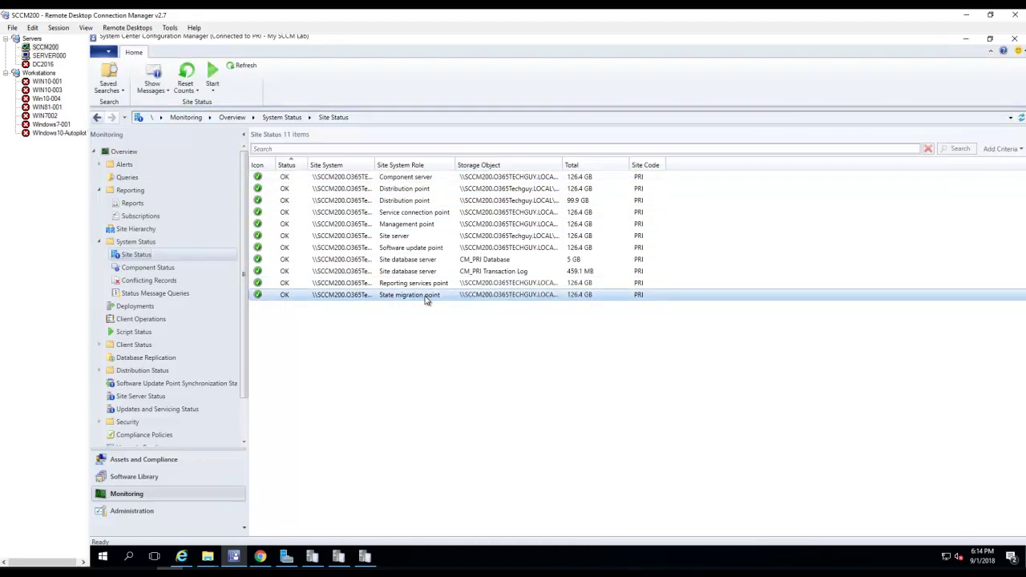
pyautogui.rightClick(426, 298)
pyautogui.moveTo(441, 302)
pyautogui.click(536, 311)
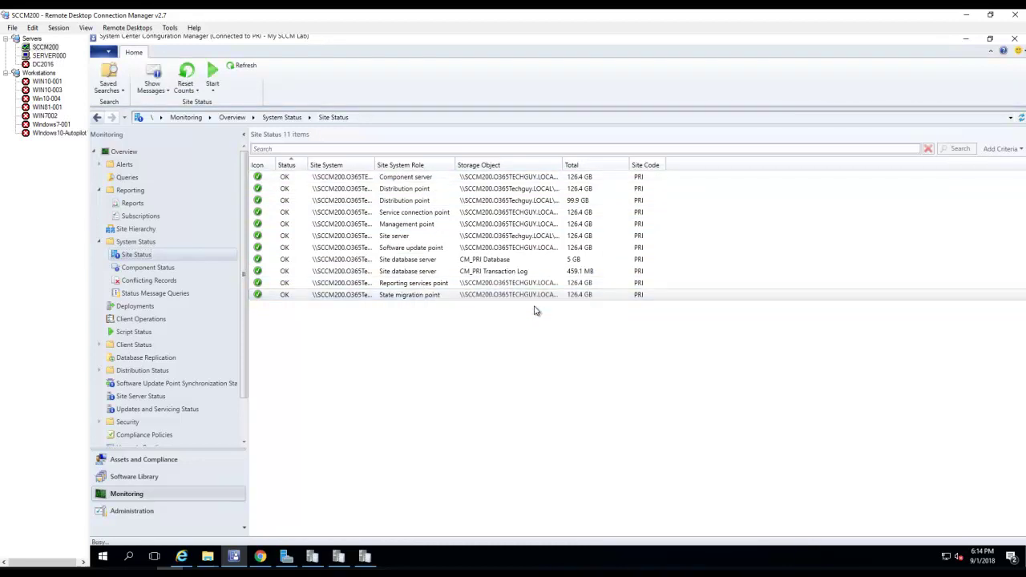
pyautogui.click(548, 378)
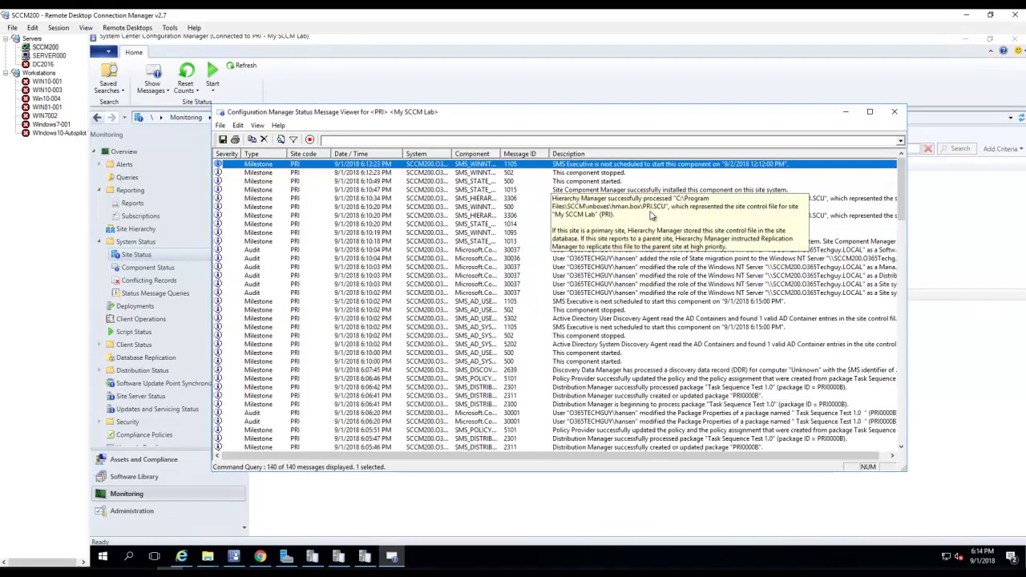
pyautogui.click(664, 191)
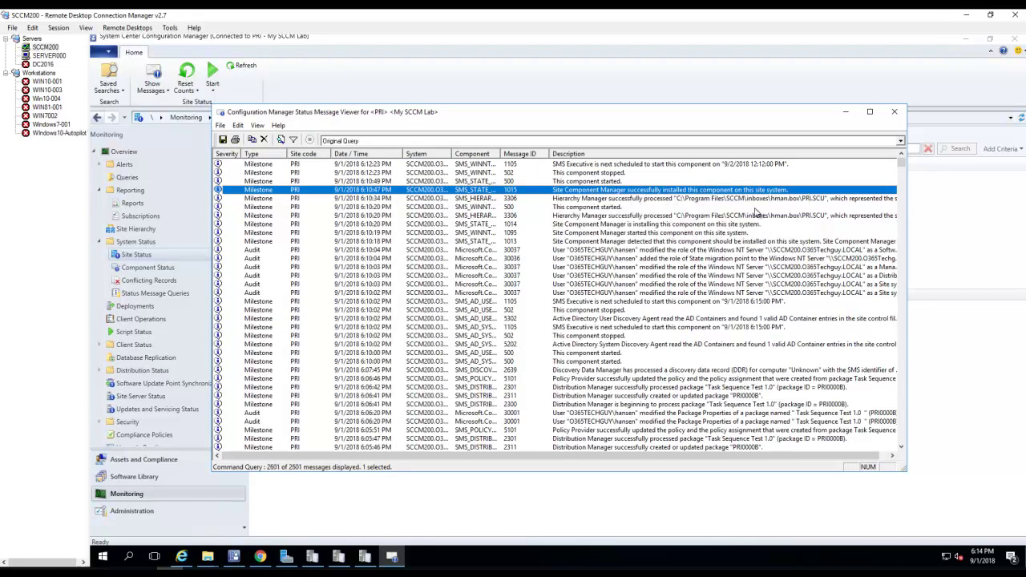
pyautogui.click(832, 198)
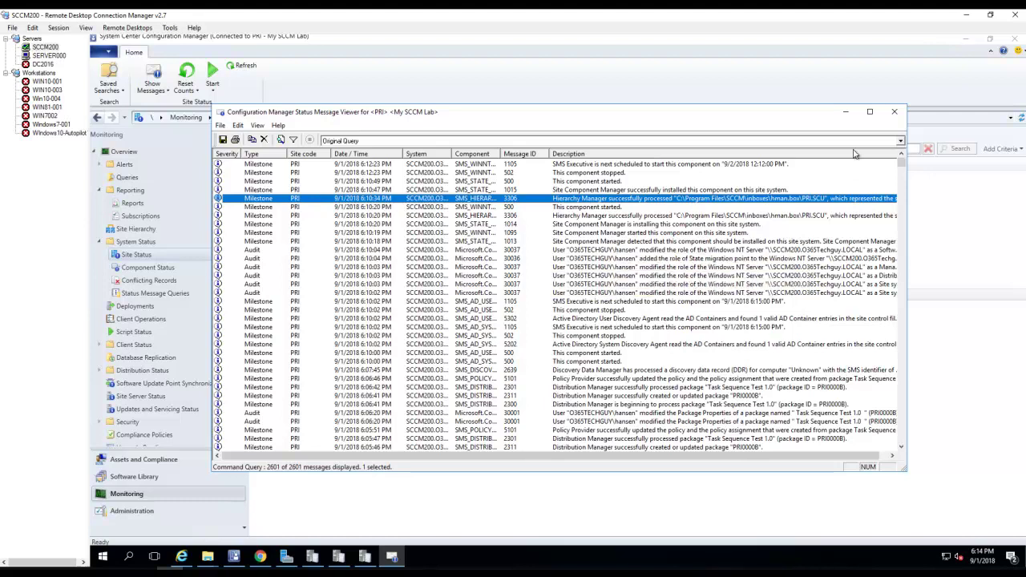
pyautogui.click(846, 113)
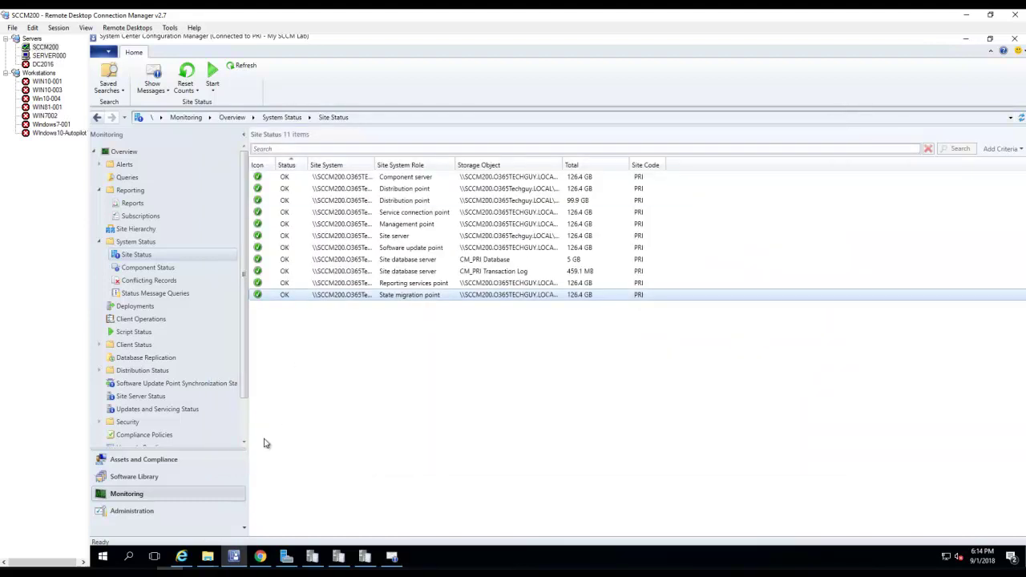
# Step: Switch to the Administration workspace with the Site Configuration nodes
pyautogui.click(135, 512)
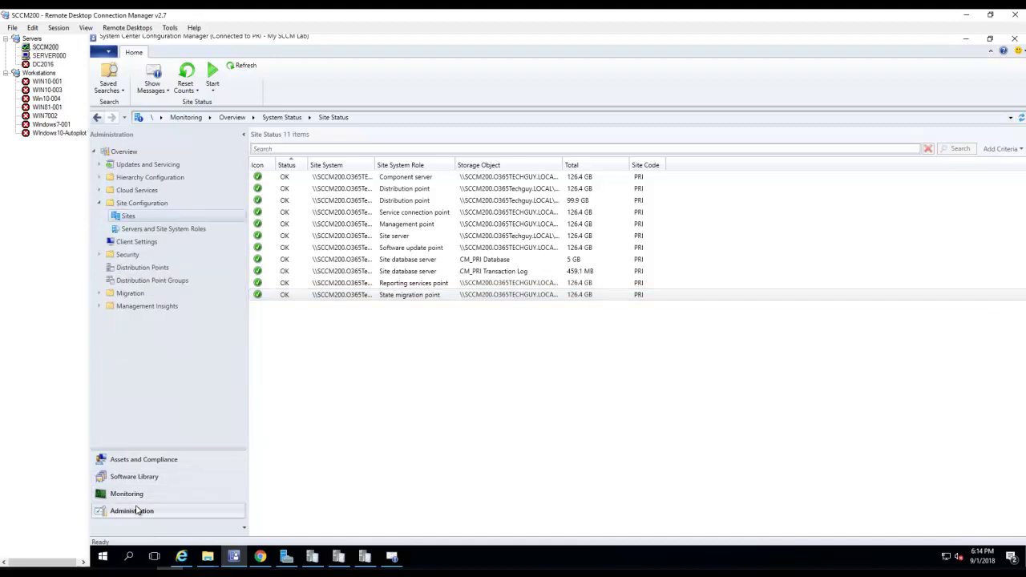